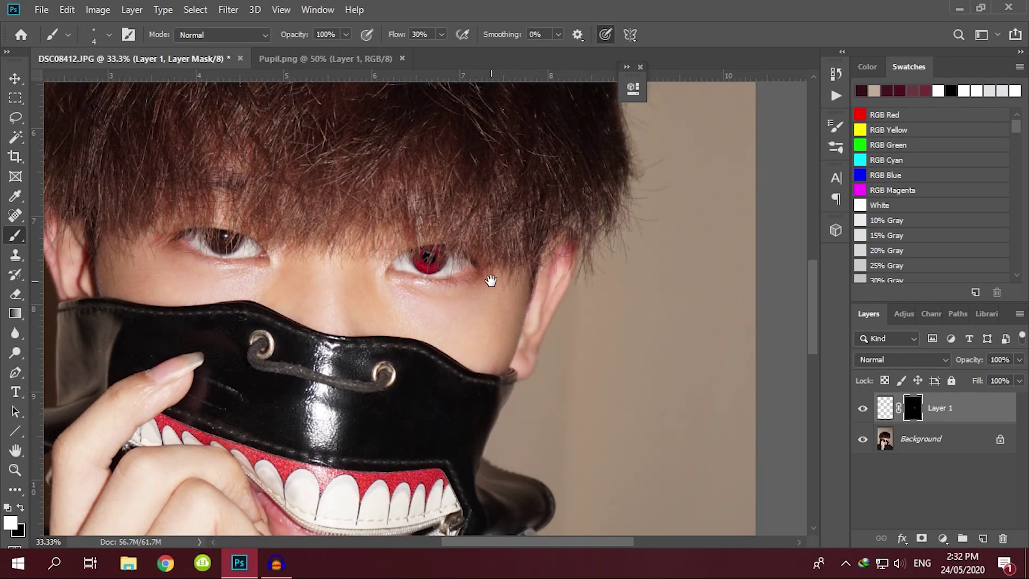
# Examine the red iris effect on the eye, both close up and at full portrait size.
pyautogui.moveTo(491, 280); pyautogui.dragTo(503, 303)
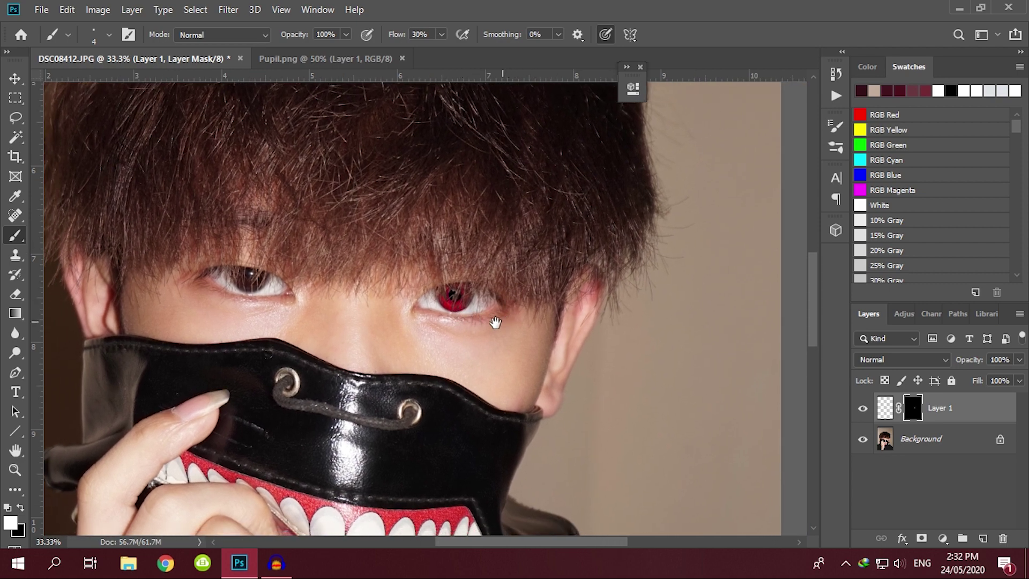
pyautogui.hotkey('ctrl', '-')
pyautogui.hotkey('ctrl', '-')
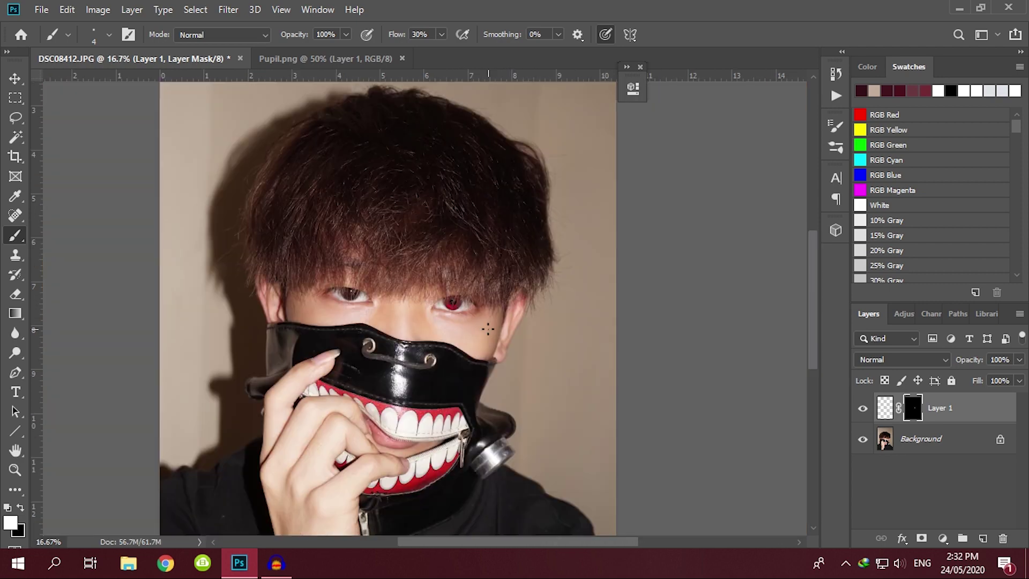
pyautogui.hotkey('ctrl', '+')
pyautogui.hotkey('ctrl', '+')
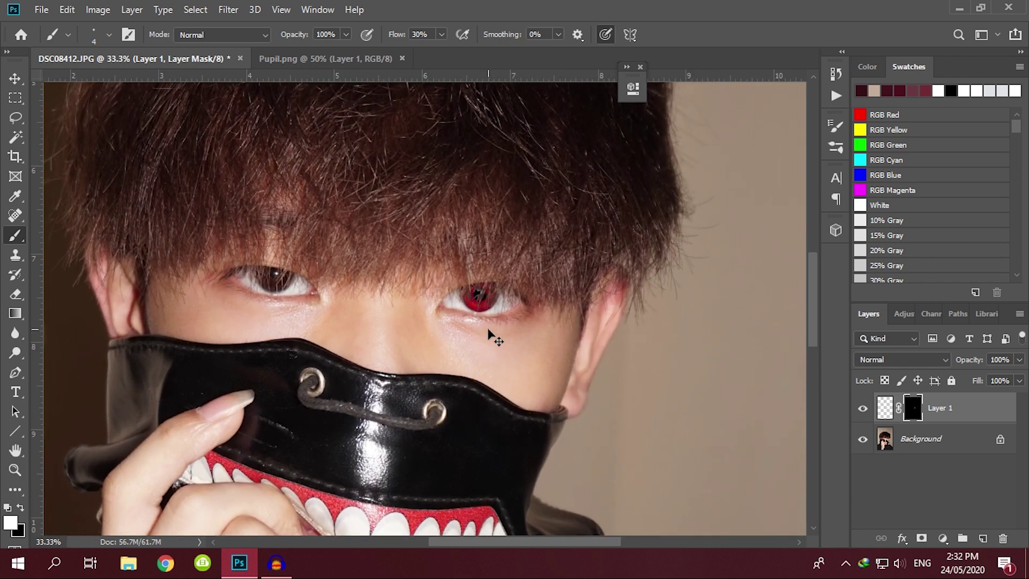
pyautogui.moveTo(488, 327); pyautogui.dragTo(529, 313)
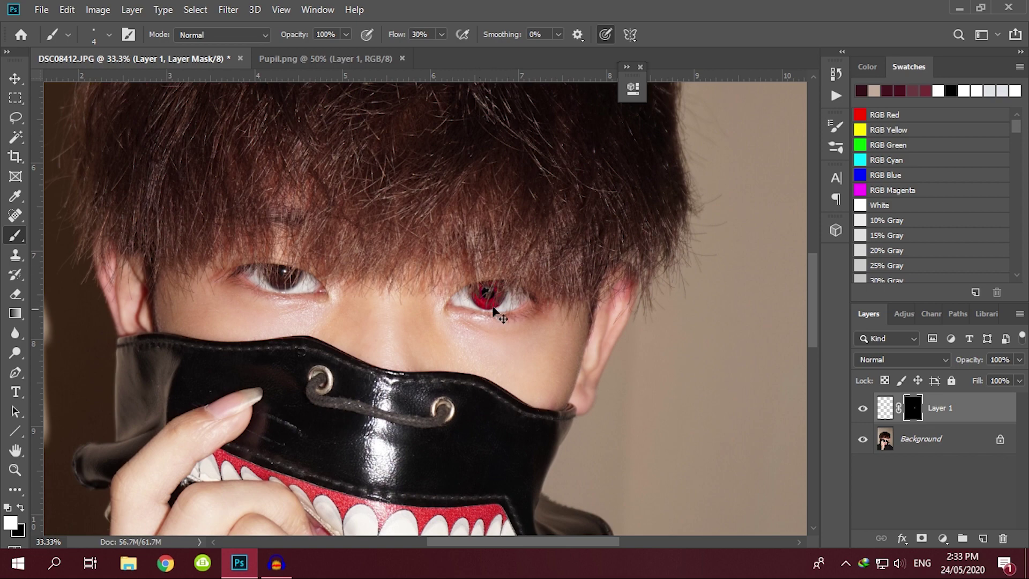
pyautogui.hotkey('ctrl', '+')
pyautogui.hotkey('ctrl', '+')
pyautogui.moveTo(480, 287); pyautogui.dragTo(376, 300)
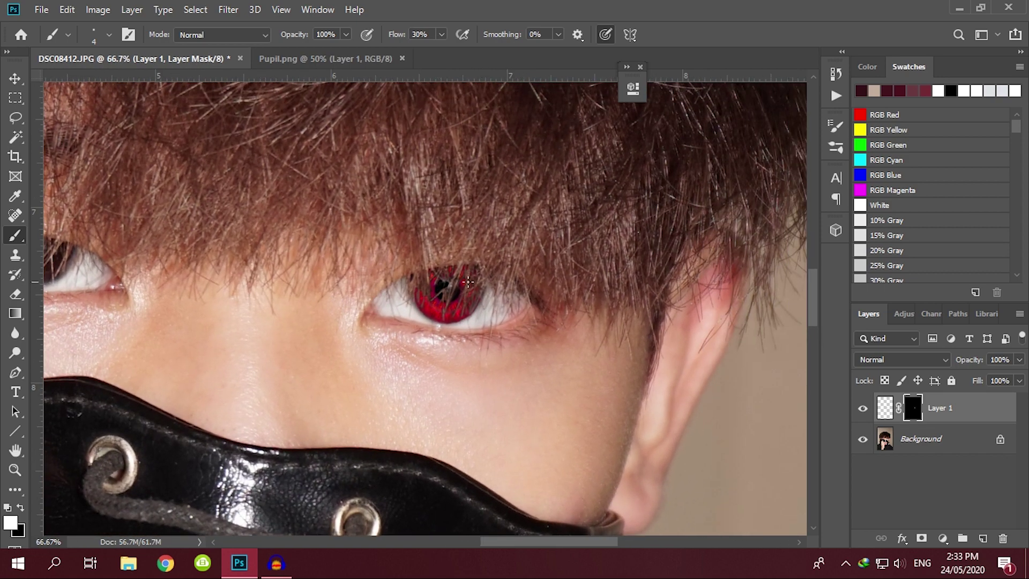
pyautogui.hotkey('ctrl', '-')
pyautogui.hotkey('ctrl', '-')
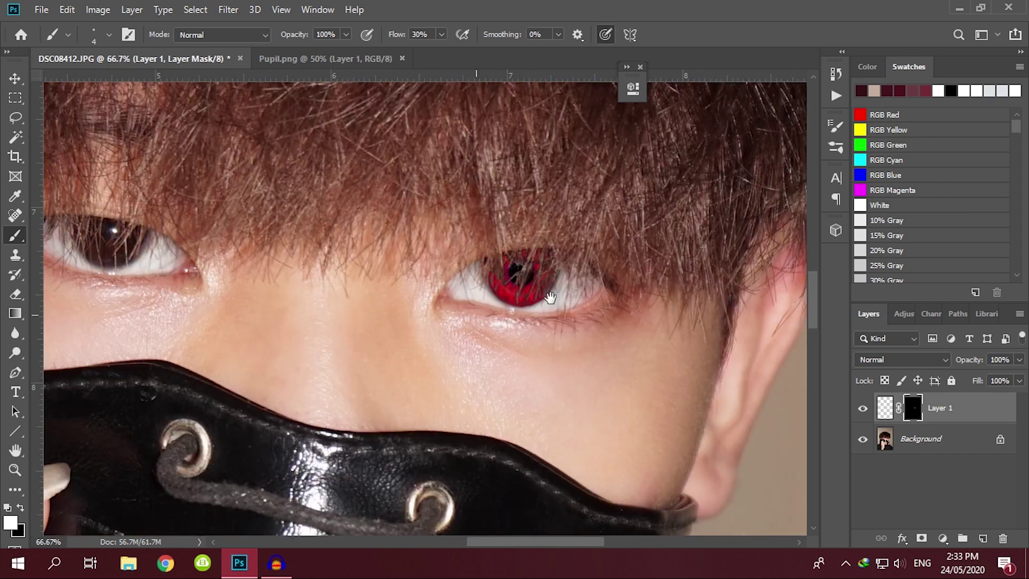
# Hide Layer 1 to bring back the original eyes, and inspect them close up.
pyautogui.click(862, 407)
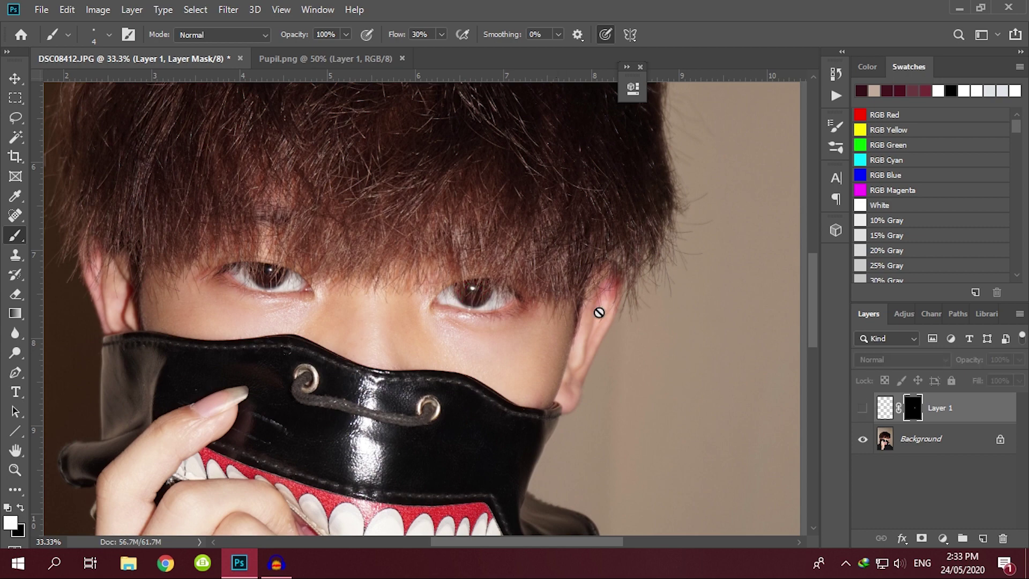
pyautogui.hotkey('ctrl', '-')
pyautogui.hotkey('ctrl', '-')
pyautogui.hotkey('ctrl', '-')
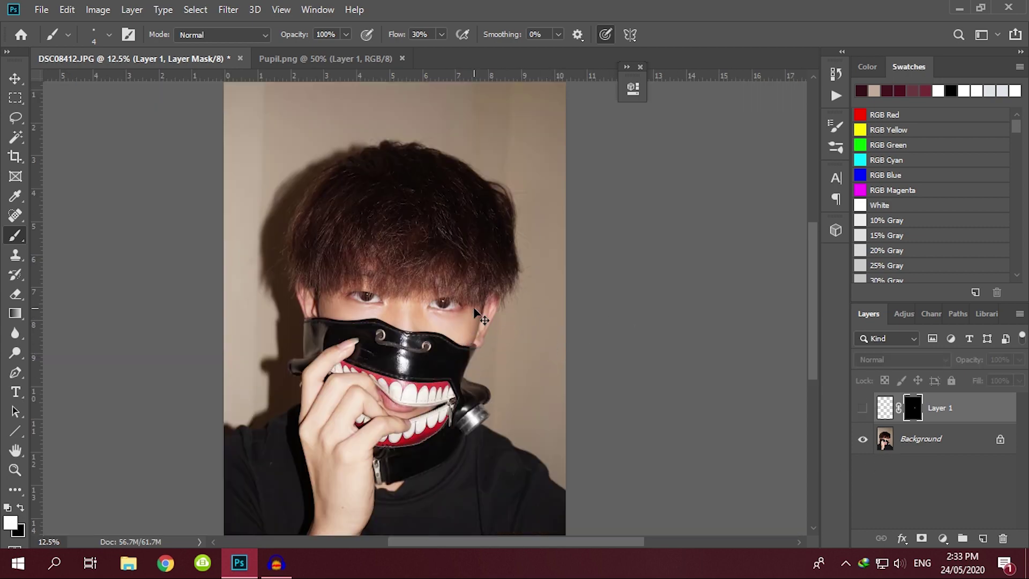
pyautogui.hotkey('ctrl', '+')
pyautogui.hotkey('ctrl', '+')
pyautogui.moveTo(367, 329); pyautogui.dragTo(360, 275)
pyautogui.moveTo(421, 217); pyautogui.dragTo(462, 293)
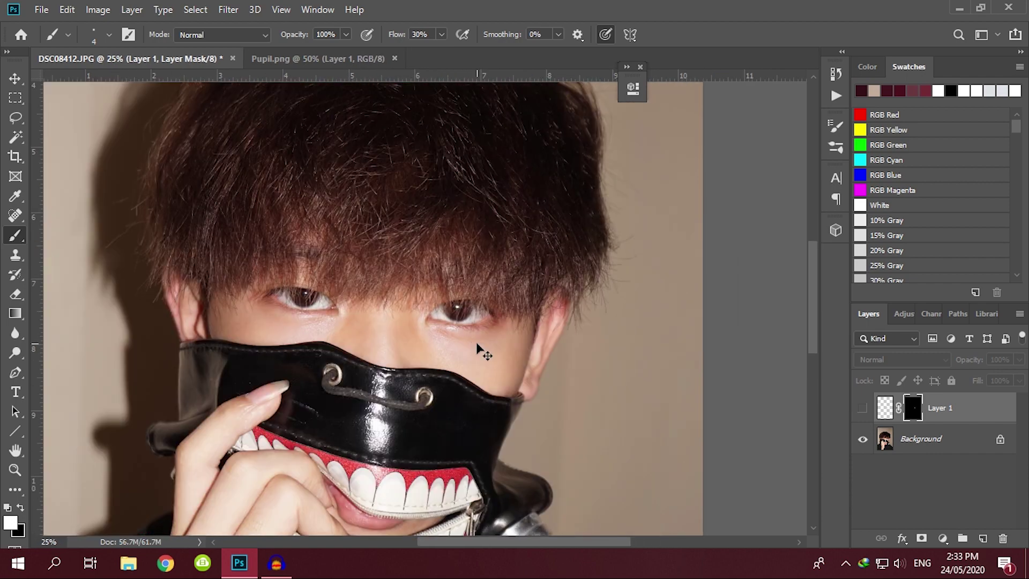
pyautogui.hotkey('ctrl', '+')
pyautogui.hotkey('ctrl', '+')
pyautogui.moveTo(471, 351)
pyautogui.mouseDown()
pyautogui.moveTo(493, 309)
pyautogui.moveTo(442, 358)
pyautogui.mouseUp()
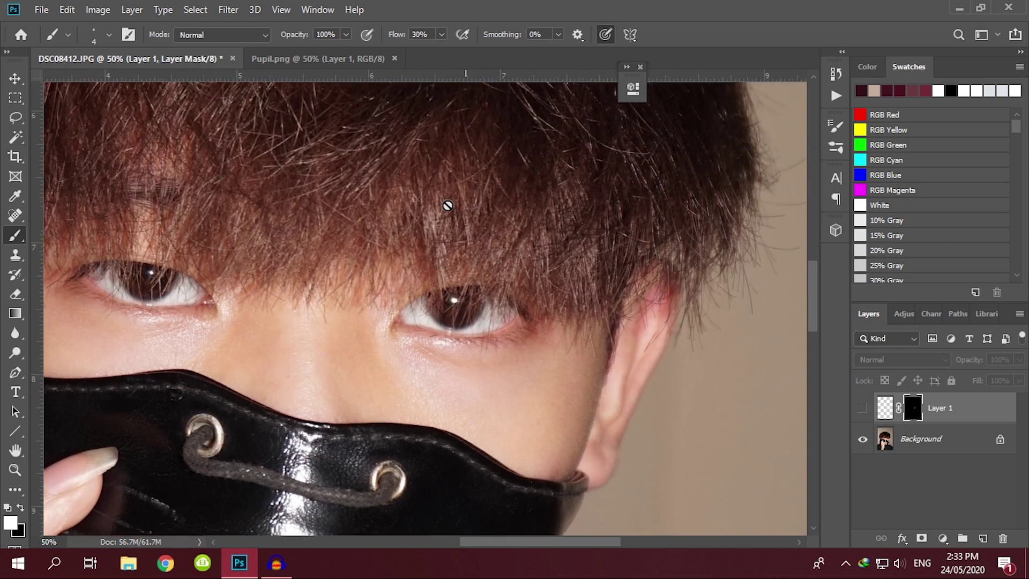
# Compare the red iris image in Pupil.png with the original eye in the DSC08412.JPG portrait.
pyautogui.click(324, 58)
pyautogui.hotkey('ctrl', '-')
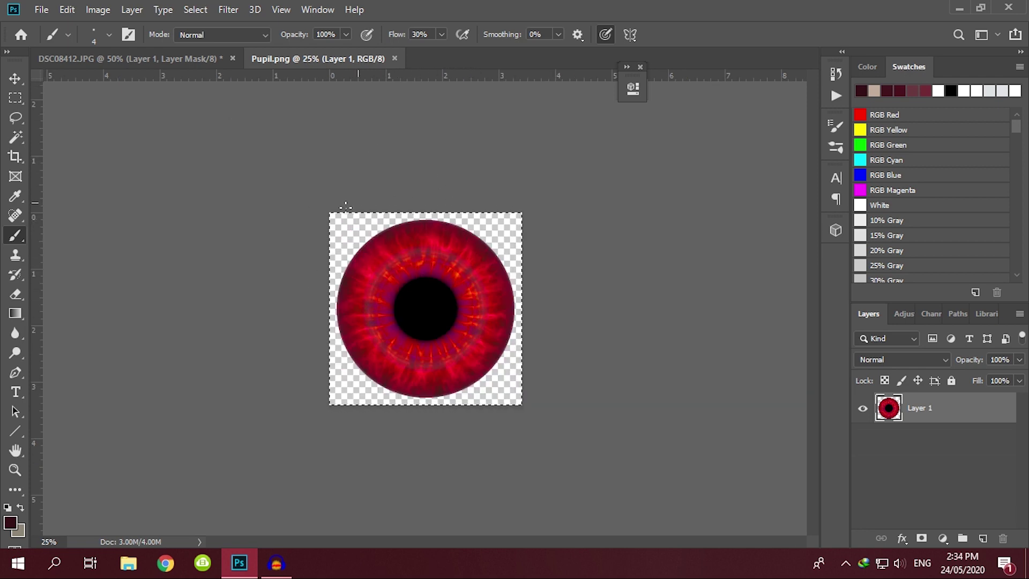
pyautogui.click(194, 57)
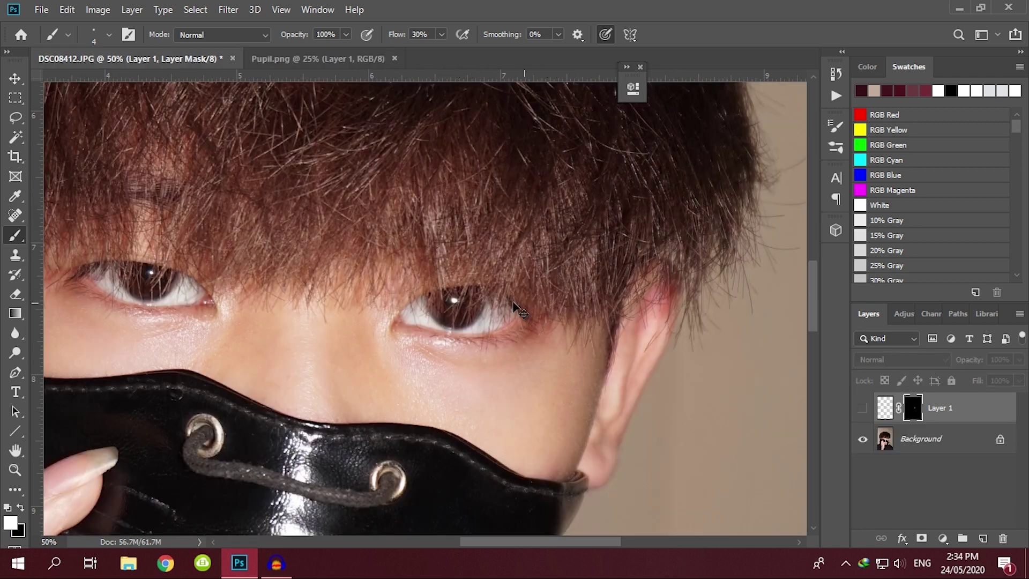
pyautogui.hotkey('ctrl', '-')
pyautogui.hotkey('ctrl', '-')
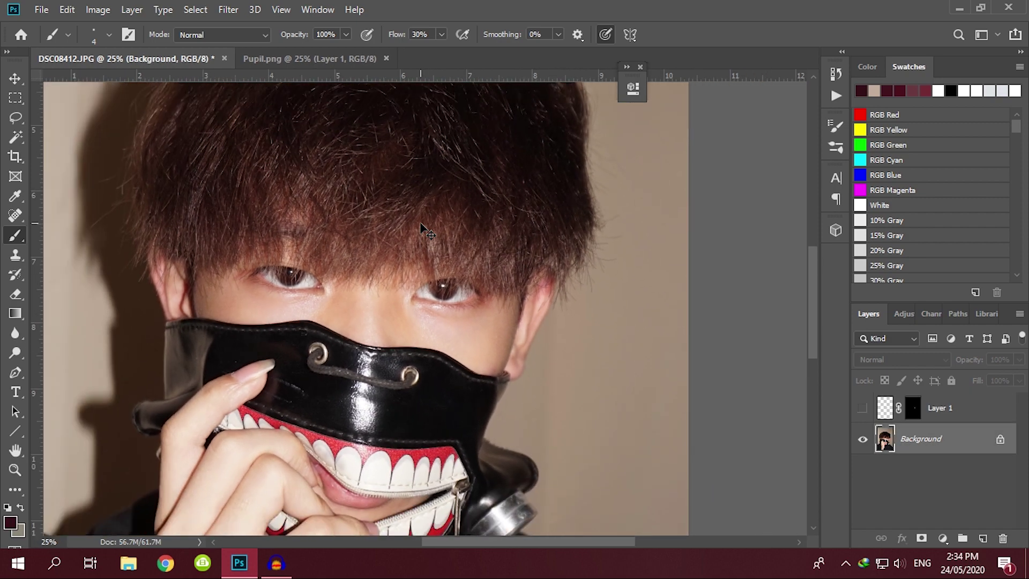
pyautogui.hotkey('ctrl', '+')
pyautogui.hotkey('ctrl', '+')
pyautogui.hotkey('ctrl', '+')
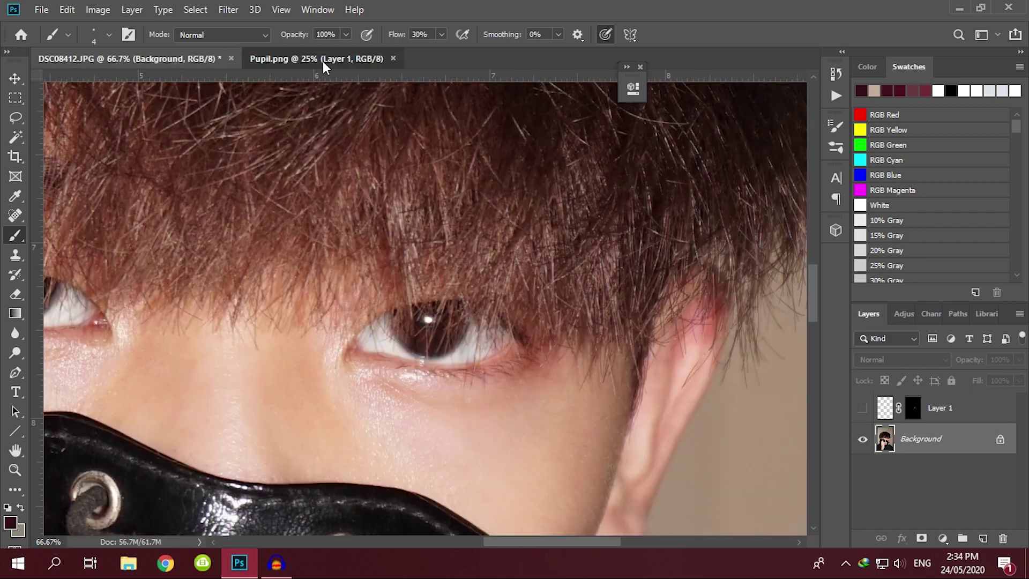
pyautogui.click(321, 59)
pyautogui.click(158, 58)
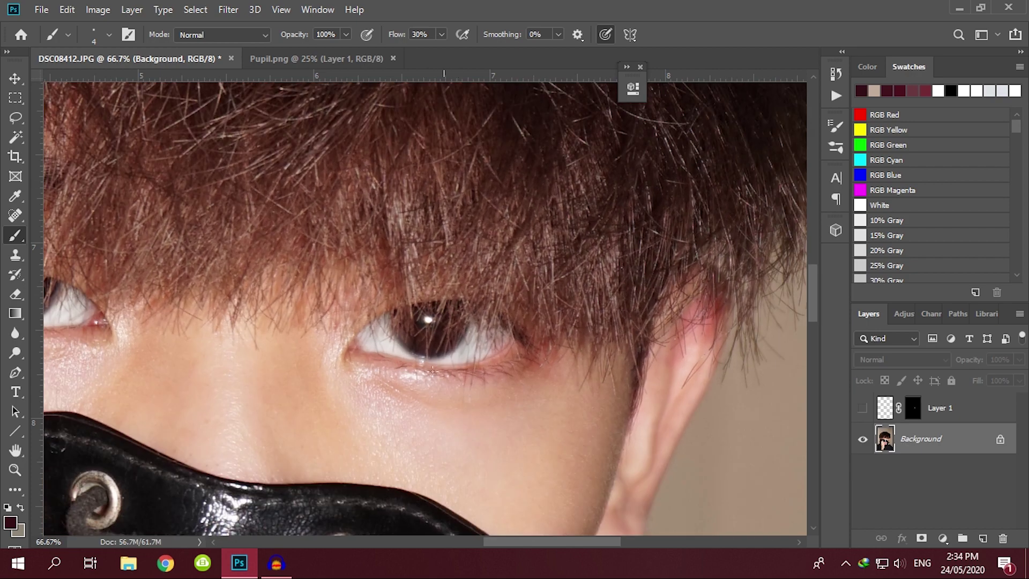
pyautogui.click(312, 58)
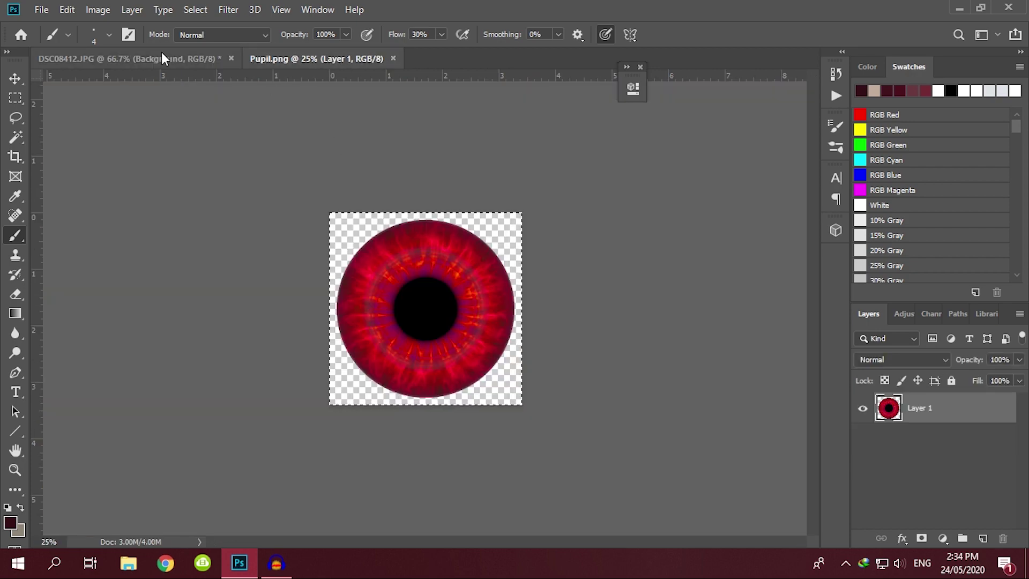
pyautogui.click(161, 58)
pyautogui.click(321, 57)
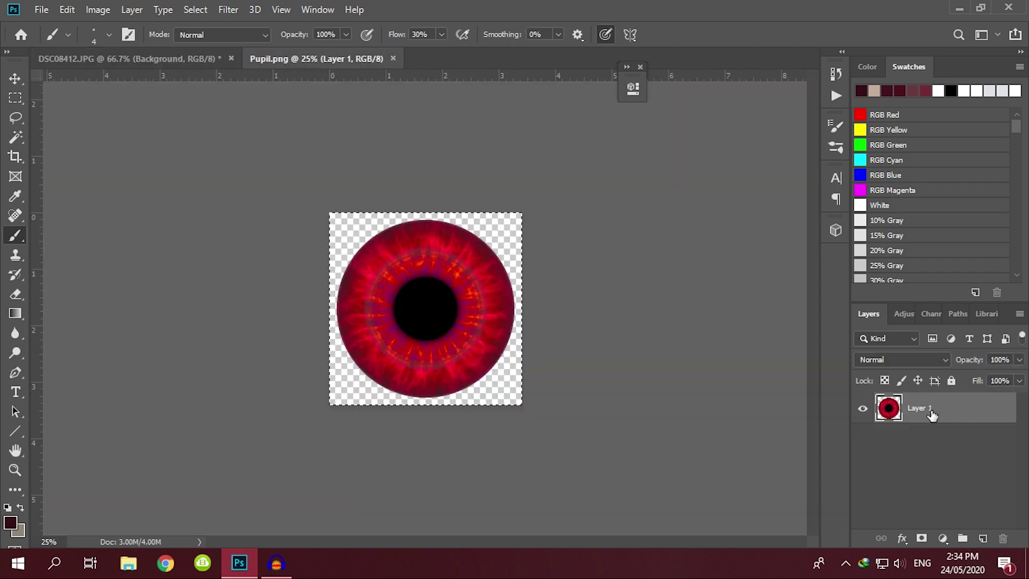
# Paste the red iris from Pupil.png into a new layer directly above the portrait's Background layer.
pyautogui.click(202, 60)
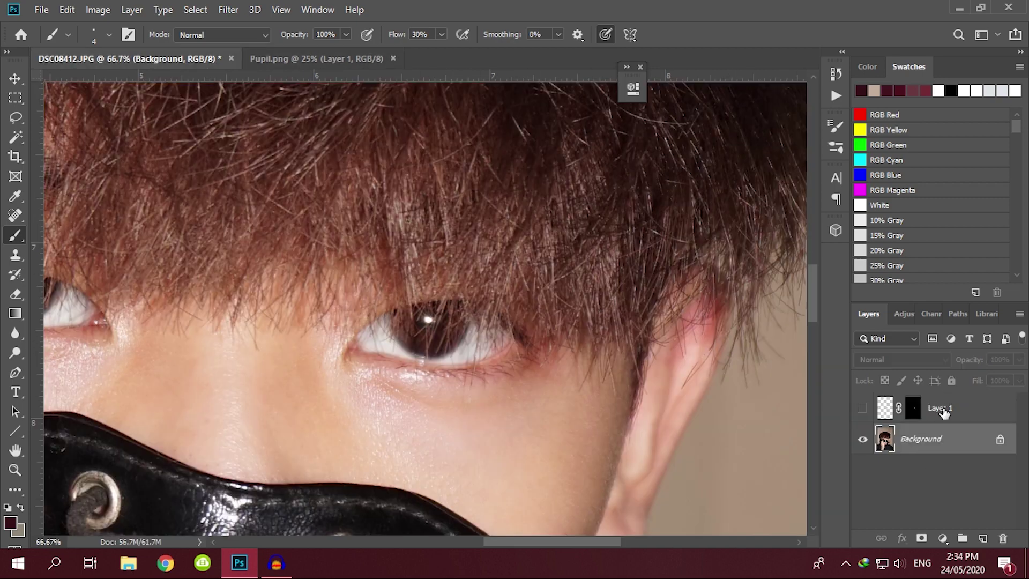
pyautogui.click(982, 537)
pyautogui.hotkey('ctrl', 'v')
pyautogui.hotkey('ctrl', '-')
pyautogui.hotkey('ctrl', '-')
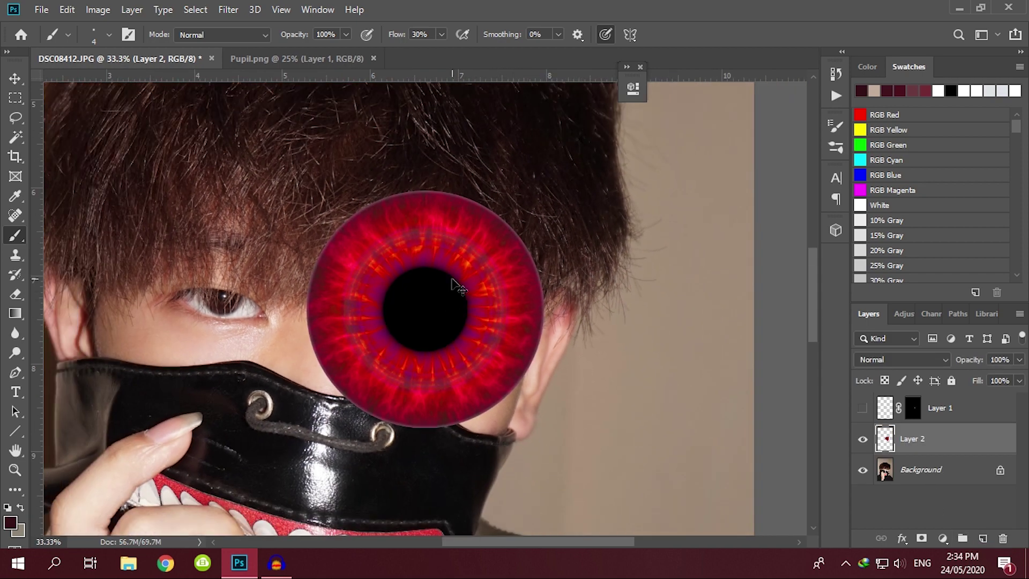
# Scale the pasted red iris down proportionally to about 14.39% and place it over the unmasked brown iris beside the ear.
pyautogui.hotkey('ctrl', 't')
pyautogui.moveTo(540, 190); pyautogui.dragTo(364, 366)
pyautogui.moveTo(331, 403); pyautogui.dragTo(429, 319)
pyautogui.hotkey('ctrl', '+')
pyautogui.hotkey('ctrl', '+')
pyautogui.hotkey('ctrl', '+')
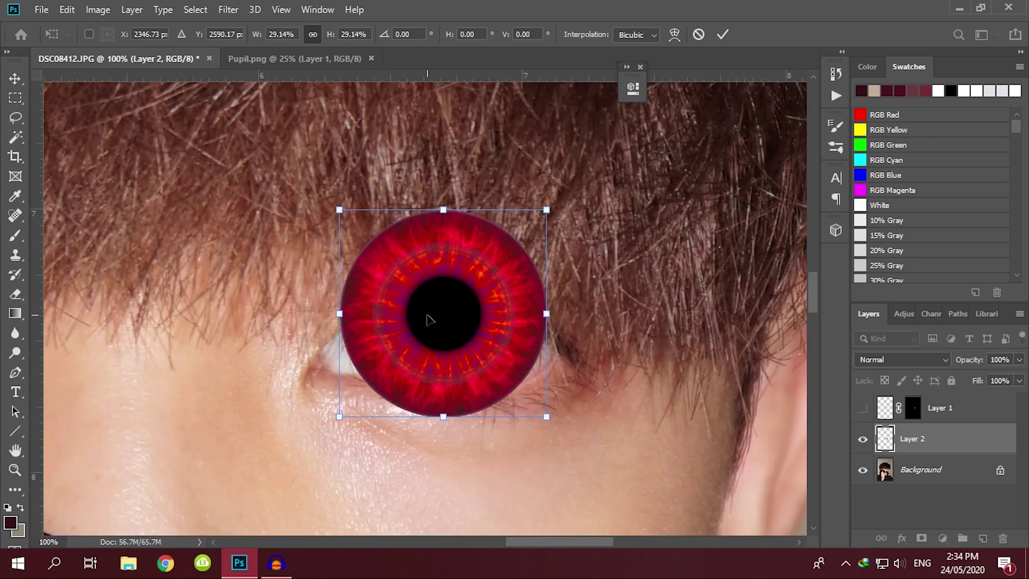
pyautogui.moveTo(548, 202); pyautogui.dragTo(441, 314)
pyautogui.moveTo(400, 412); pyautogui.dragTo(436, 365)
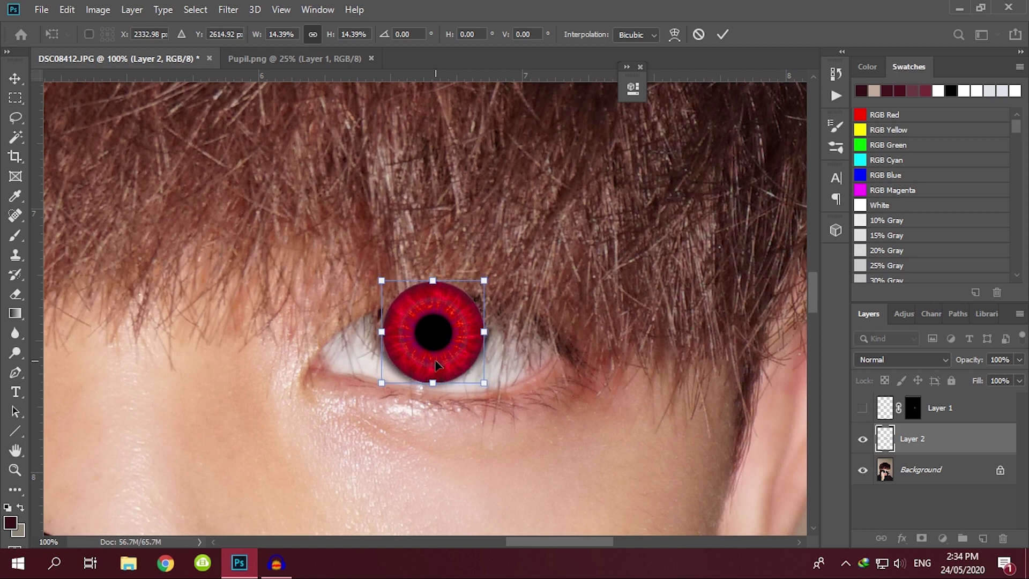
# Check the red iris against both eyes, shift it slightly up over the natural iris, and apply the transform.
pyautogui.hotkey('ctrl', '-')
pyautogui.hotkey('ctrl', '-')
pyautogui.hotkey('ctrl', '-')
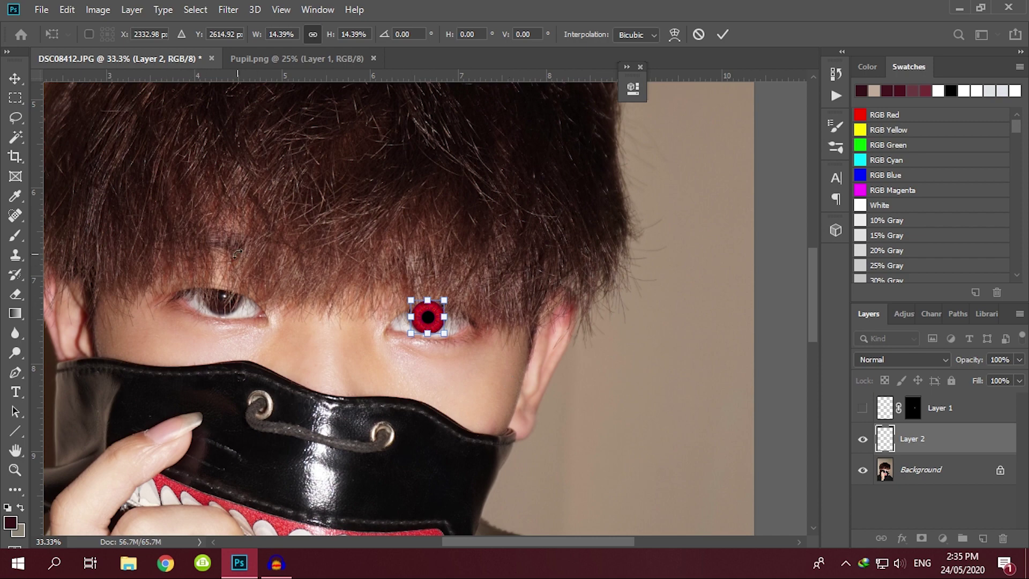
pyautogui.hotkey('ctrl', '+')
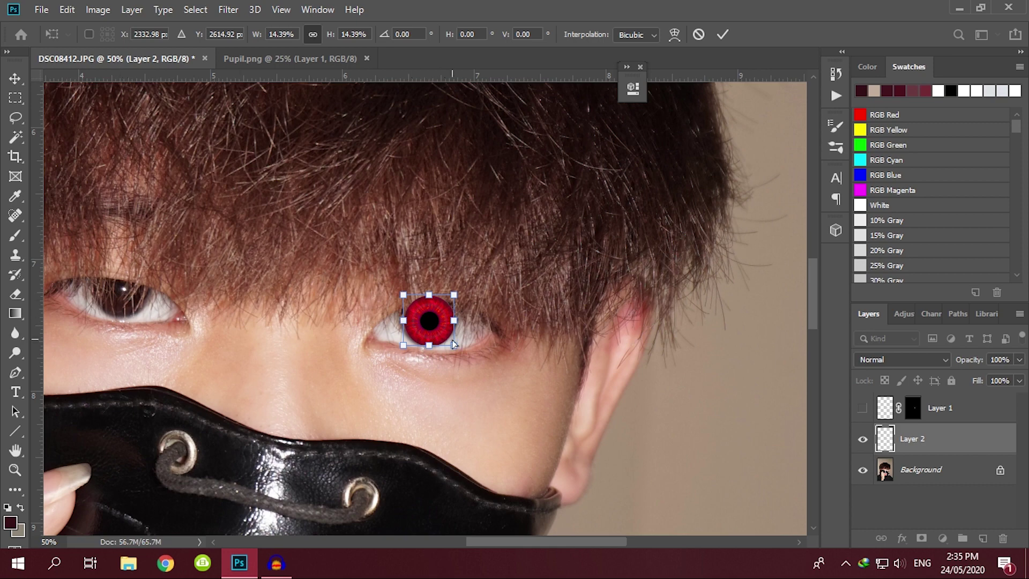
pyautogui.hotkey('ctrl', '-')
pyautogui.hotkey('ctrl', '+')
pyautogui.hotkey('ctrl', '+')
pyautogui.hotkey('ctrl', '+')
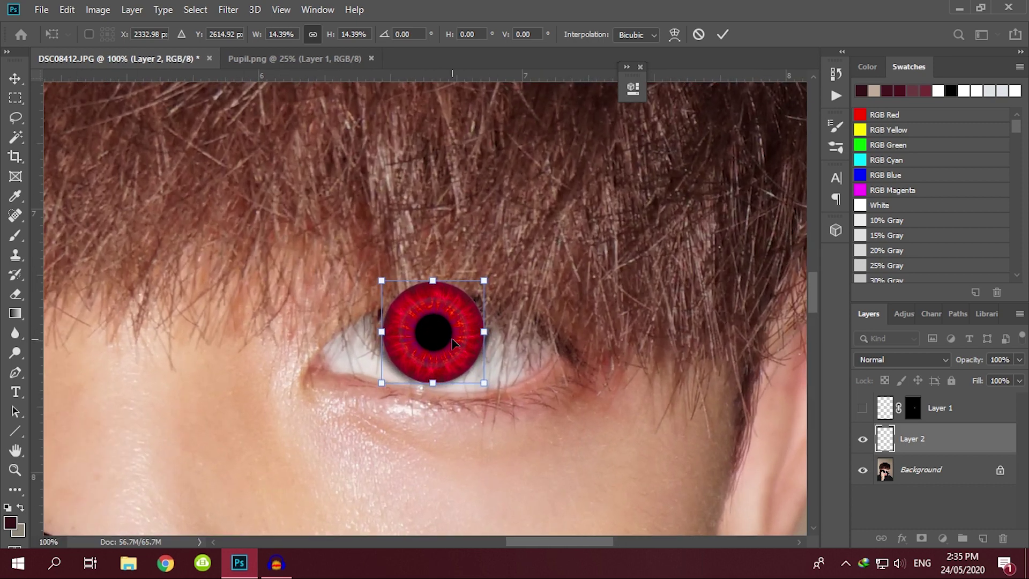
pyautogui.moveTo(437, 356)
pyautogui.mouseDown()
pyautogui.moveTo(553, 439)
pyautogui.moveTo(592, 423)
pyautogui.moveTo(435, 337)
pyautogui.moveTo(443, 348)
pyautogui.mouseUp()
# Add a layer mask to Layer 2 and invert it to black so the red iris is hidden.
pyautogui.hotkey('ctrl', '+')
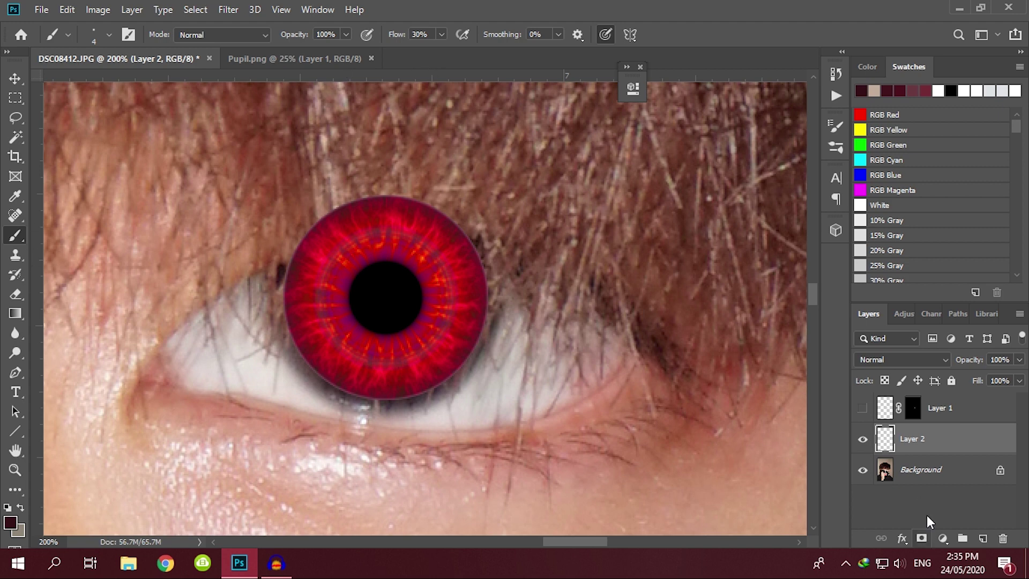
pyautogui.click(920, 538)
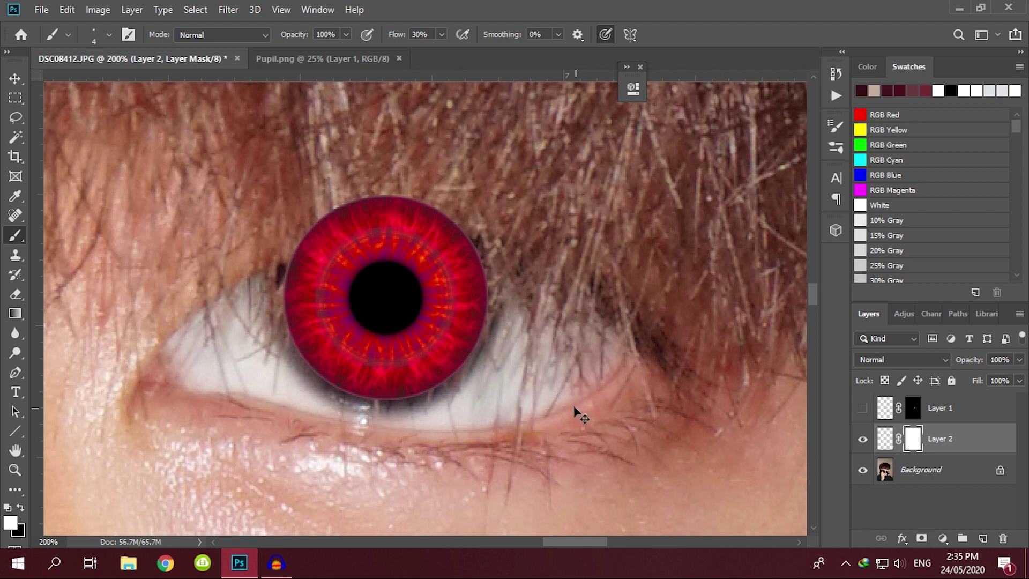
pyautogui.hotkey('ctrl', 'i')
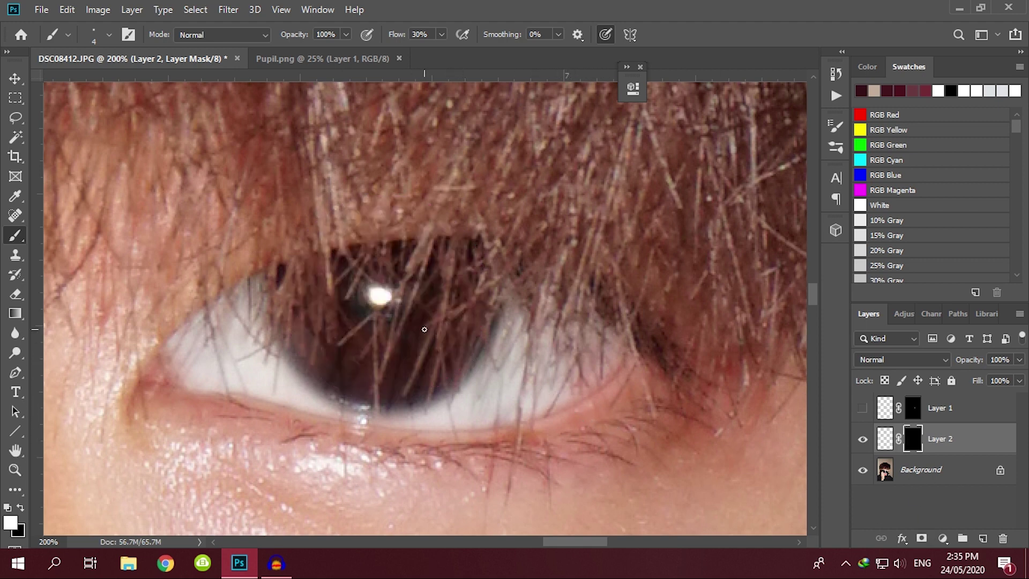
# Set up the white brush for the mask with a soft 15 px tip and 25% flow.
pyautogui.press(']')
pyautogui.press(']')
pyautogui.press(']')
pyautogui.press(']')
pyautogui.press(']')
pyautogui.press(']')
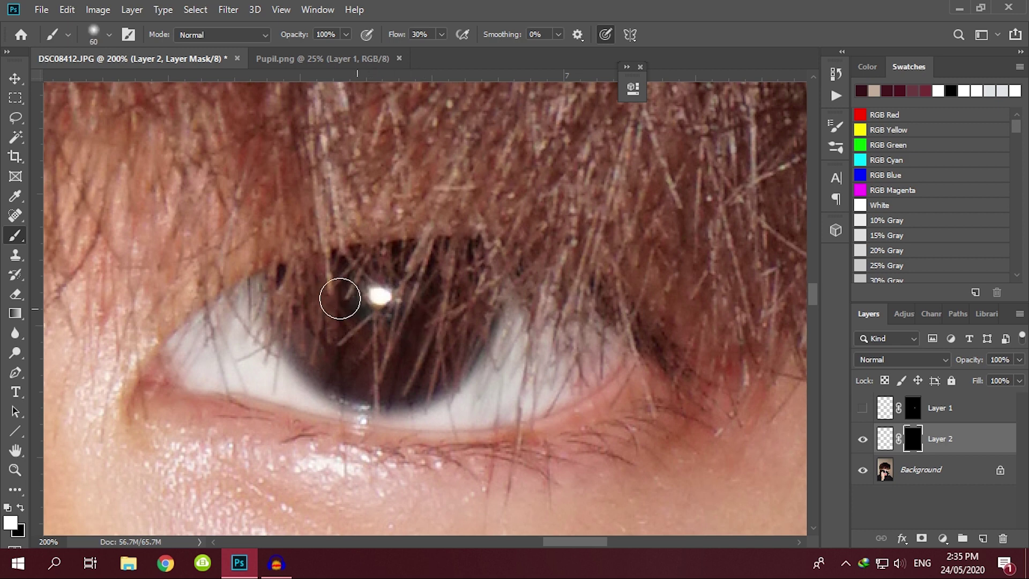
pyautogui.press('[')
pyautogui.press('[')
pyautogui.click(108, 35)
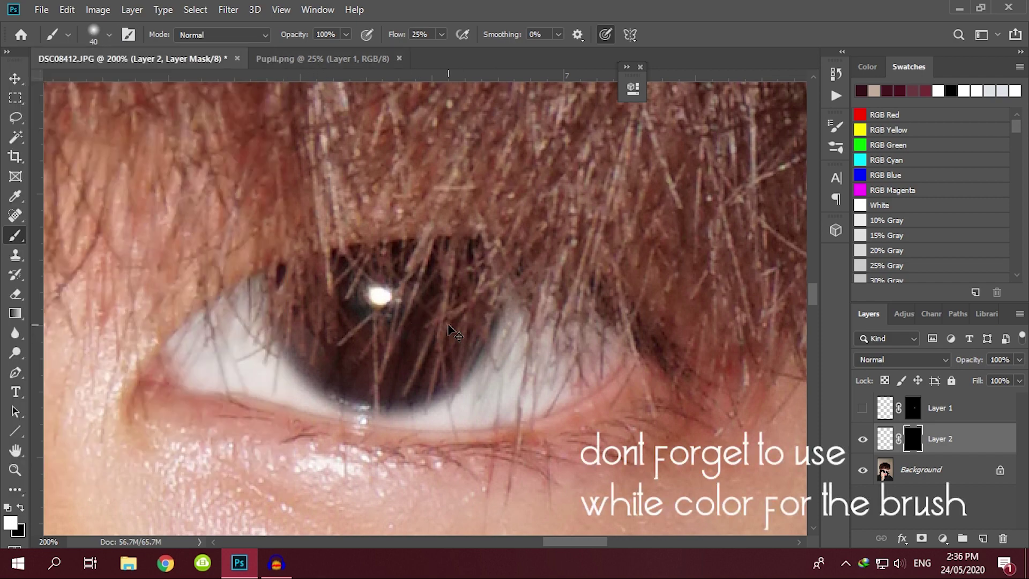
pyautogui.hotkey('ctrl', '+')
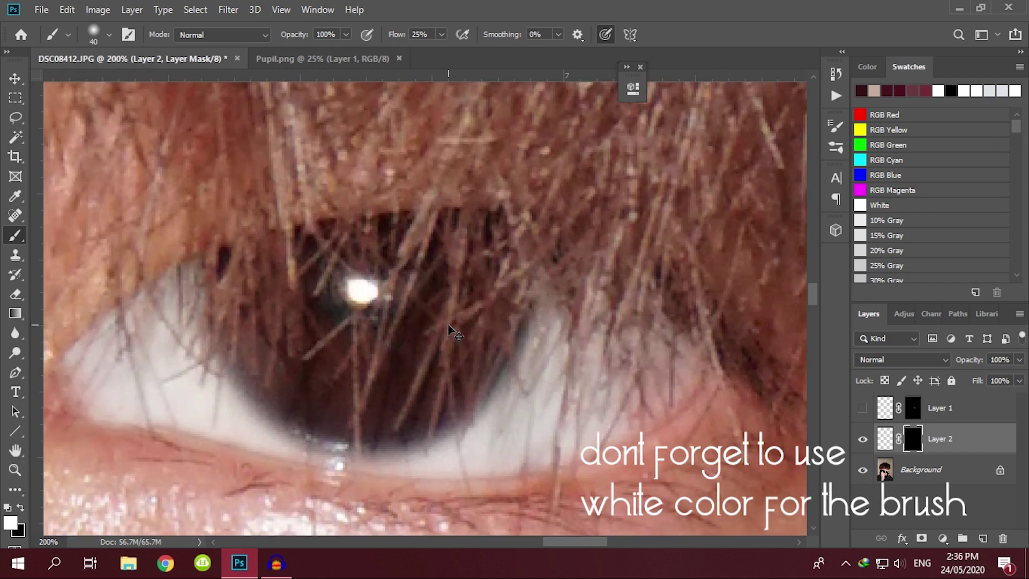
pyautogui.press('[')
pyautogui.press('[')
pyautogui.press('[')
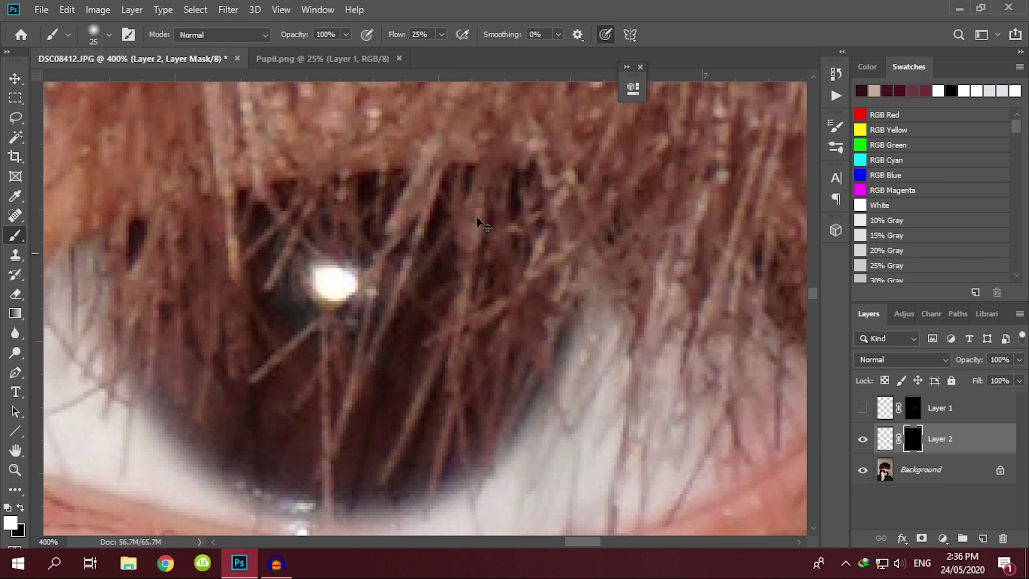
pyautogui.press('[')
pyautogui.press('[')
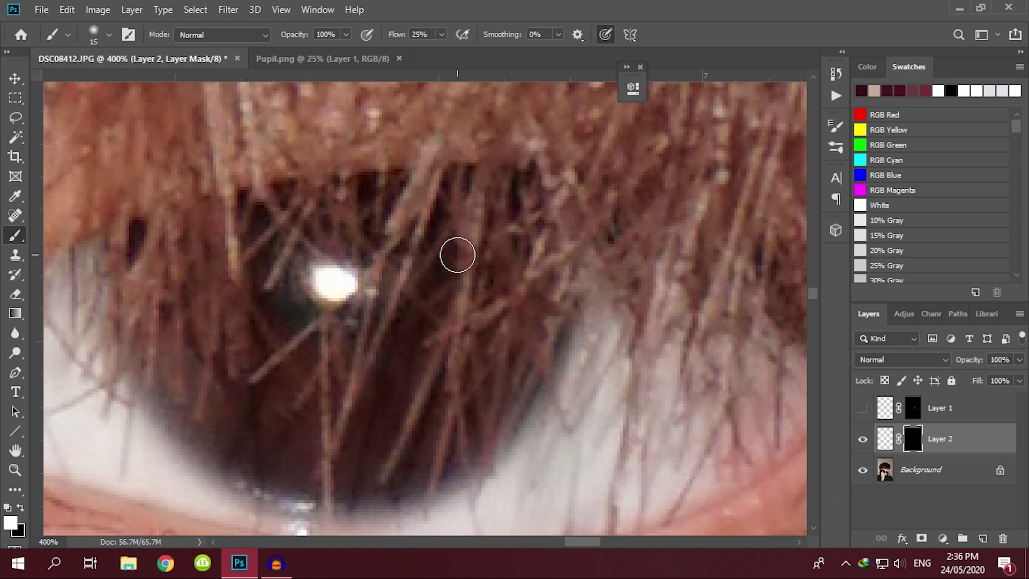
# Paint white on Layer 2's mask to reveal the red iris between the lashes on the pupil's ear side, reducing the brush to 8 px.
pyautogui.moveTo(445, 260); pyautogui.dragTo(432, 282)
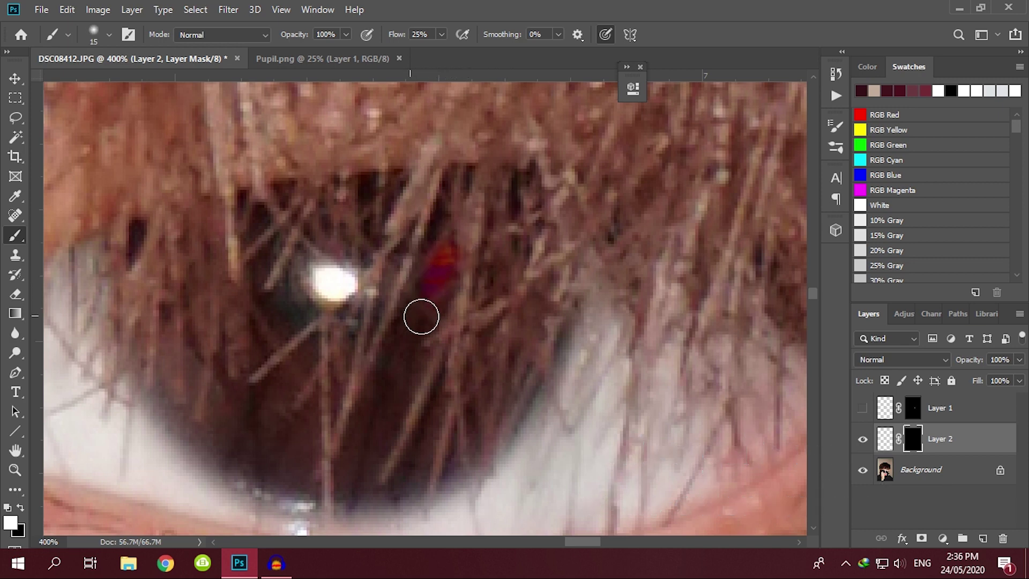
pyautogui.moveTo(427, 346)
pyautogui.mouseDown()
pyautogui.moveTo(378, 445)
pyautogui.moveTo(361, 425)
pyautogui.moveTo(398, 465)
pyautogui.mouseUp()
pyautogui.press('[')
pyautogui.press('[')
pyautogui.press('[')
pyautogui.moveTo(437, 389)
pyautogui.mouseDown()
pyautogui.moveTo(414, 453)
pyautogui.moveTo(430, 432)
pyautogui.mouseUp()
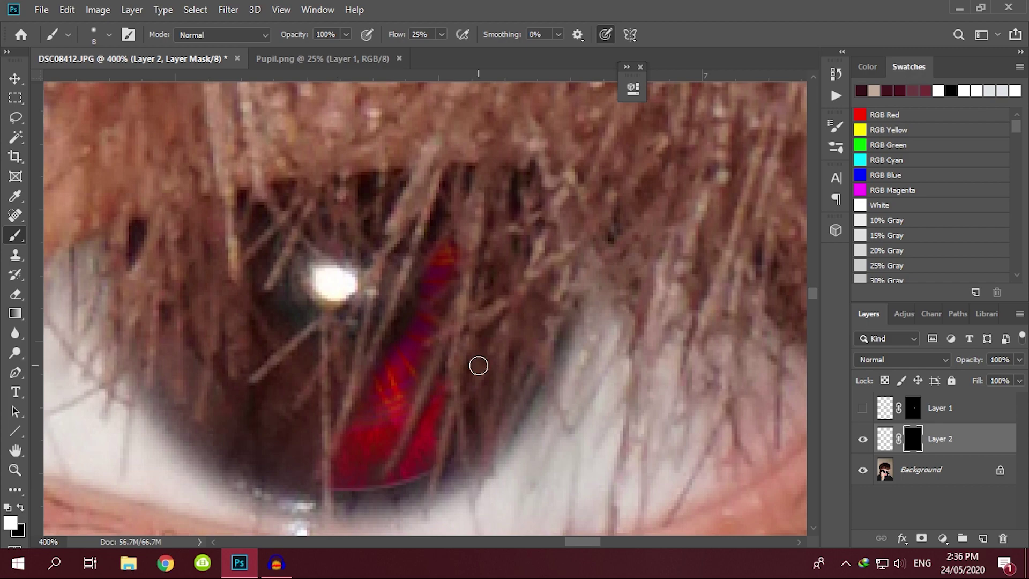
# Paint white on Layer 2's mask across the lower iris beneath the pupil, working between the hair strands out to both sides.
pyautogui.hotkey('ctrl', '-')
pyautogui.hotkey('ctrl', '-')
pyautogui.hotkey('ctrl', '-')
pyautogui.hotkey('ctrl', '-')
pyautogui.hotkey('ctrl', '-')
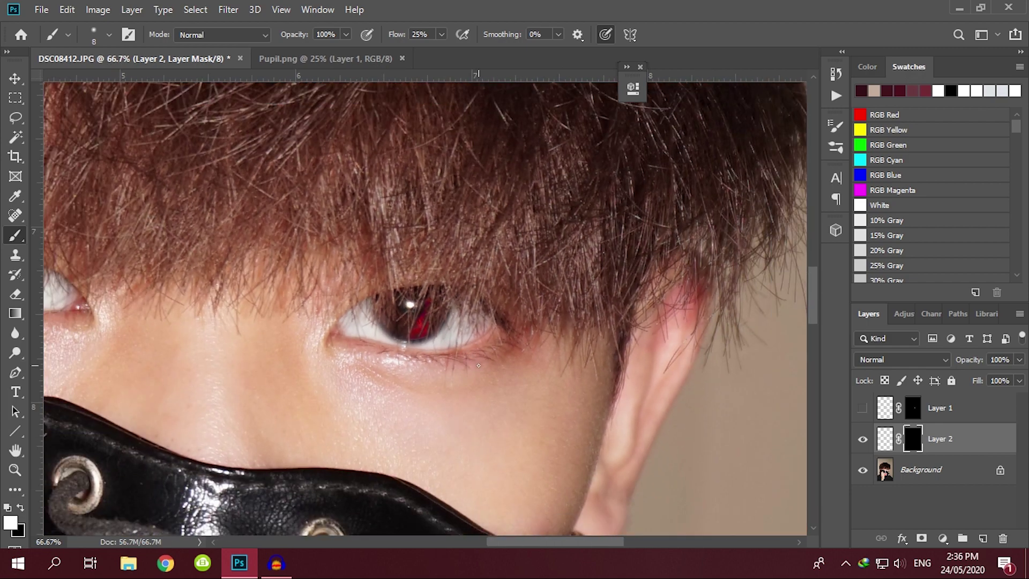
pyautogui.hotkey('ctrl', '+')
pyautogui.hotkey('ctrl', '+')
pyautogui.hotkey('ctrl', '+')
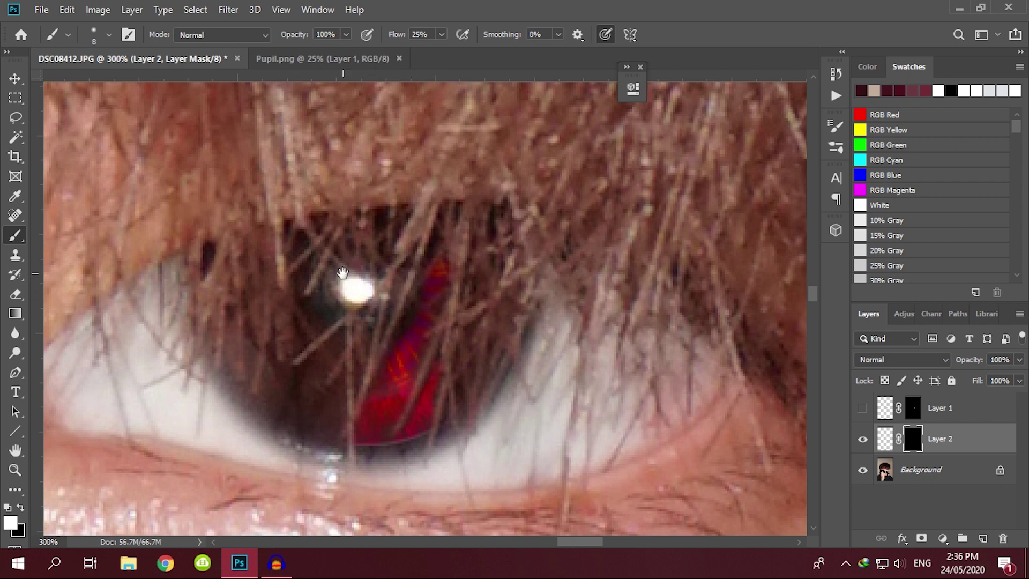
pyautogui.moveTo(342, 272); pyautogui.dragTo(354, 251)
pyautogui.hotkey('ctrl', '+')
pyautogui.hotkey('ctrl', '+')
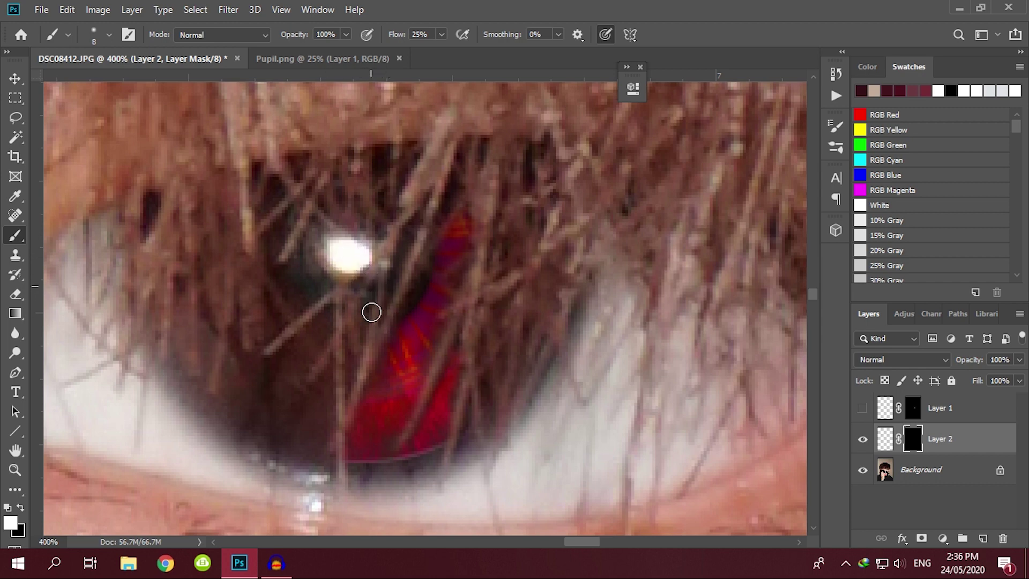
pyautogui.moveTo(349, 338); pyautogui.dragTo(352, 368)
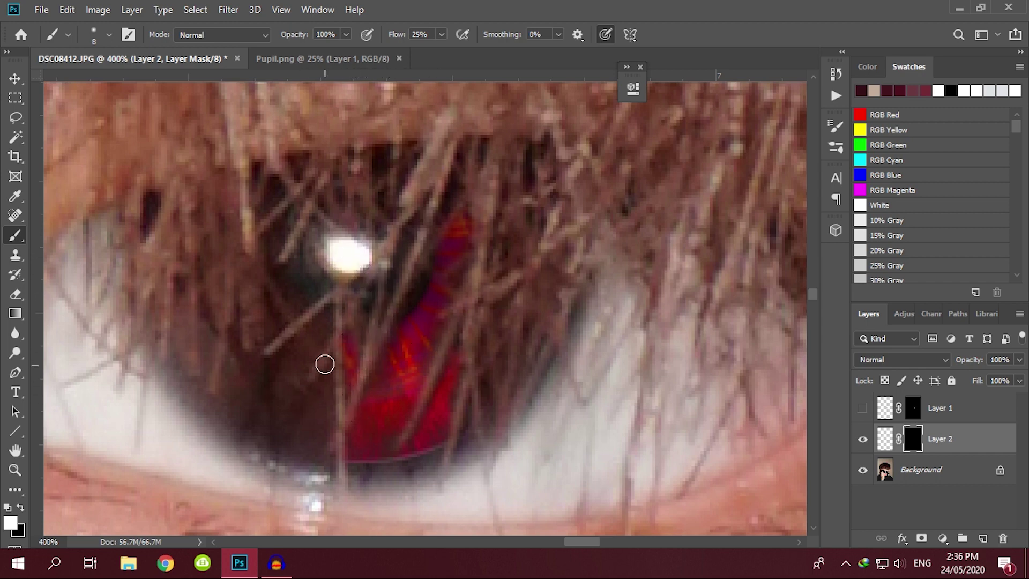
pyautogui.moveTo(292, 431)
pyautogui.mouseDown()
pyautogui.moveTo(265, 378)
pyautogui.moveTo(311, 336)
pyautogui.moveTo(316, 288)
pyautogui.moveTo(284, 318)
pyautogui.moveTo(316, 288)
pyautogui.moveTo(279, 347)
pyautogui.moveTo(234, 347)
pyautogui.moveTo(244, 377)
pyautogui.mouseUp()
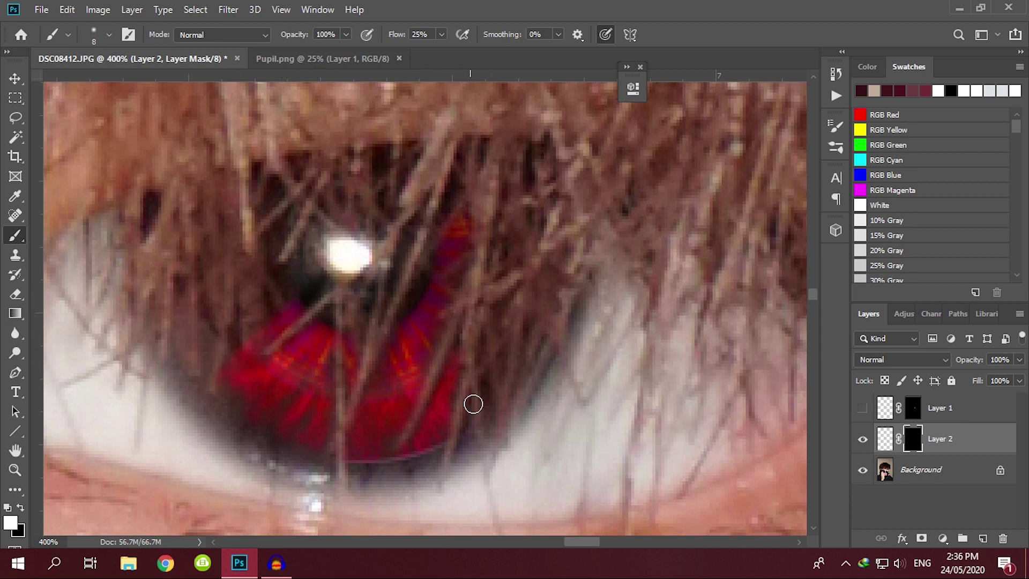
pyautogui.moveTo(526, 259)
pyautogui.mouseDown()
pyautogui.moveTo(508, 303)
pyautogui.moveTo(499, 386)
pyautogui.moveTo(481, 331)
pyautogui.moveTo(472, 421)
pyautogui.mouseUp()
# Reveal the red iris above the pupil and along its upper ear side by painting white on Layer 2's mask.
pyautogui.moveTo(545, 427)
pyautogui.mouseDown()
pyautogui.moveTo(650, 317)
pyautogui.moveTo(407, 332)
pyautogui.moveTo(477, 320)
pyautogui.mouseUp()
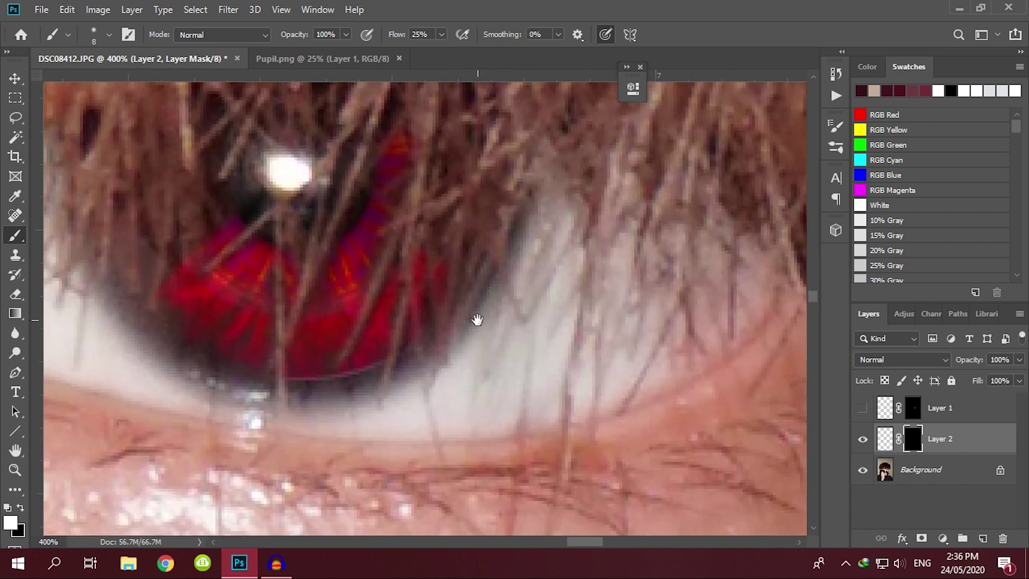
pyautogui.hotkey('ctrl', '-')
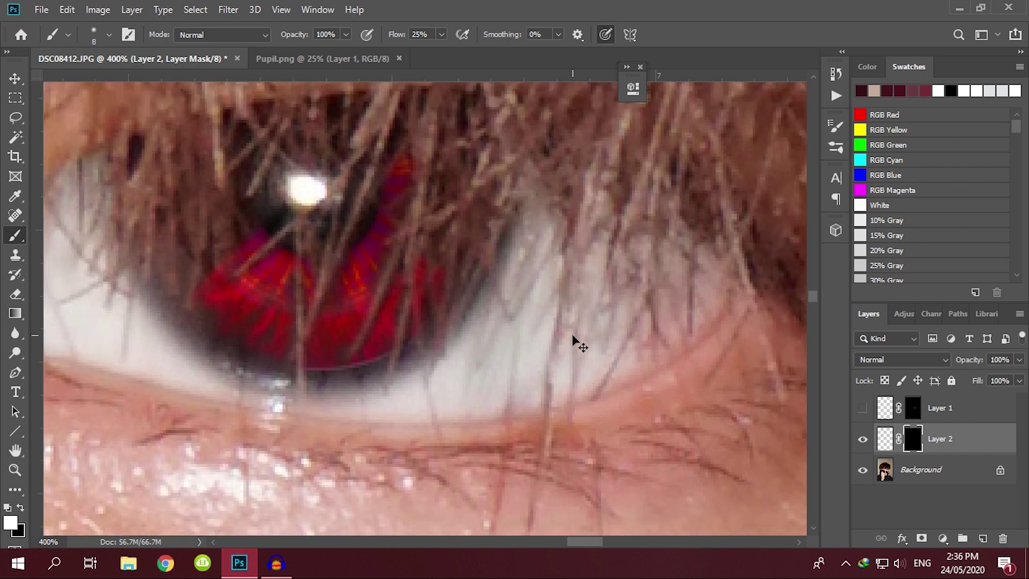
pyautogui.moveTo(364, 154); pyautogui.dragTo(344, 139)
pyautogui.moveTo(409, 142); pyautogui.dragTo(398, 181)
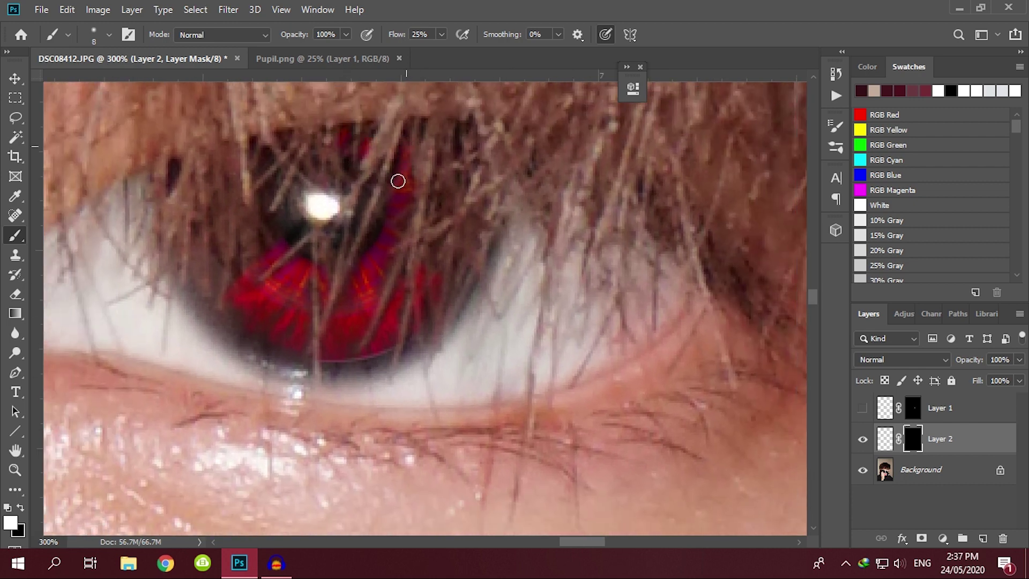
# Delete Layer 2 and show Layer 1 with the finished red iris.
pyautogui.rightClick(957, 441)
pyautogui.click(777, 96)
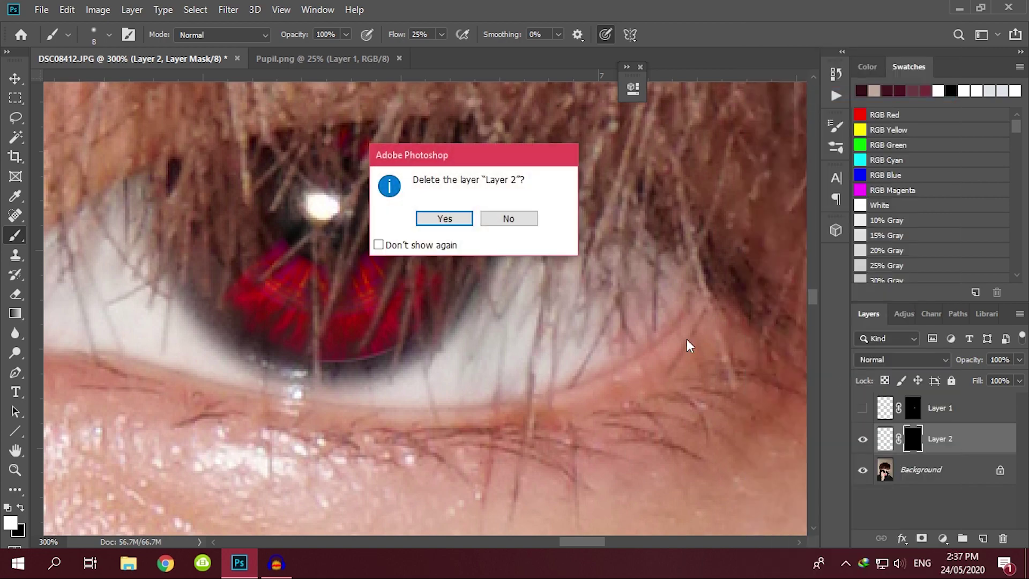
pyautogui.press('Return')
pyautogui.click(864, 409)
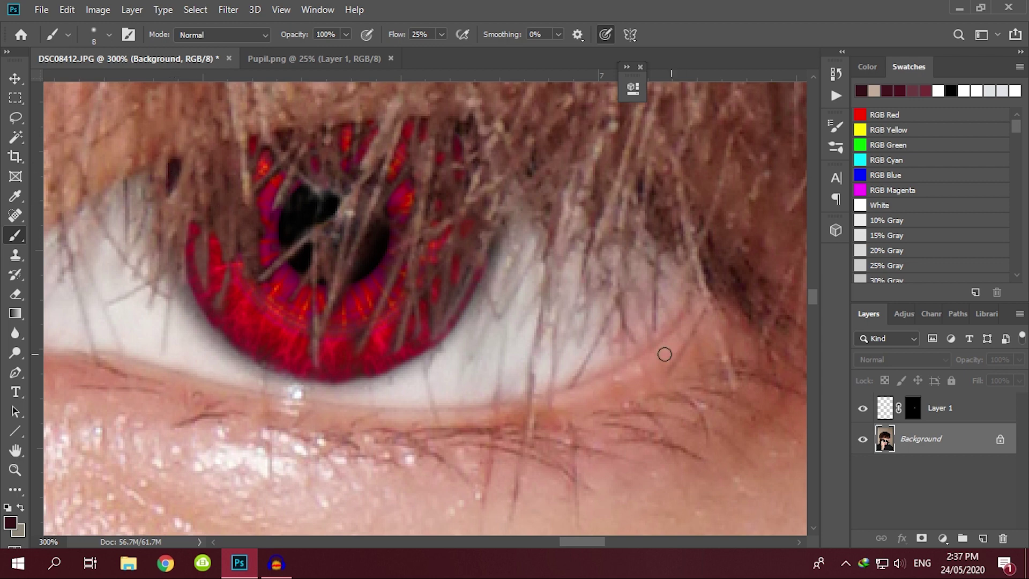
# Target Layer 1's mask and reset the painting colours to the default white and black.
pyautogui.click(962, 421)
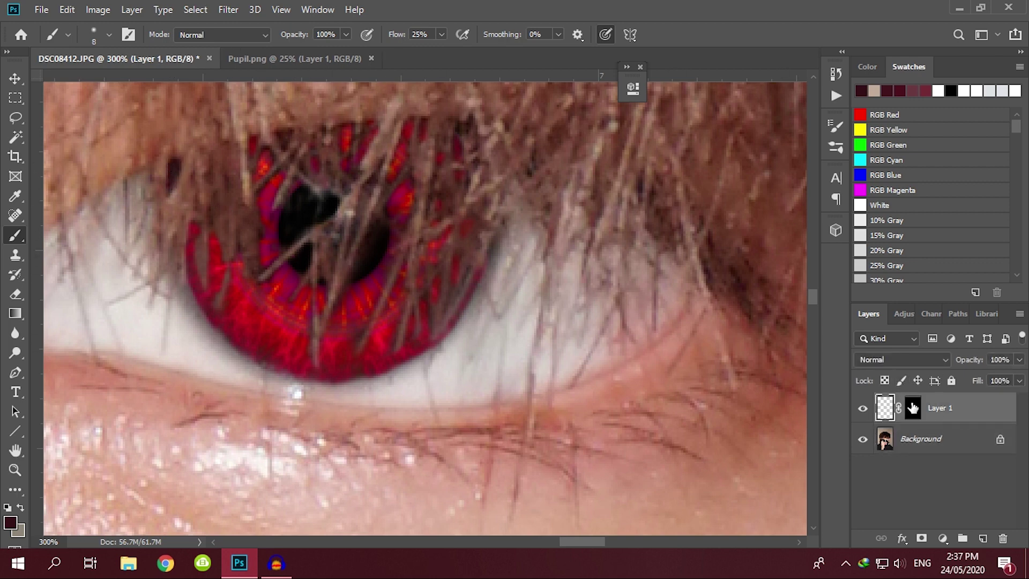
pyautogui.click(912, 408)
pyautogui.press('d')
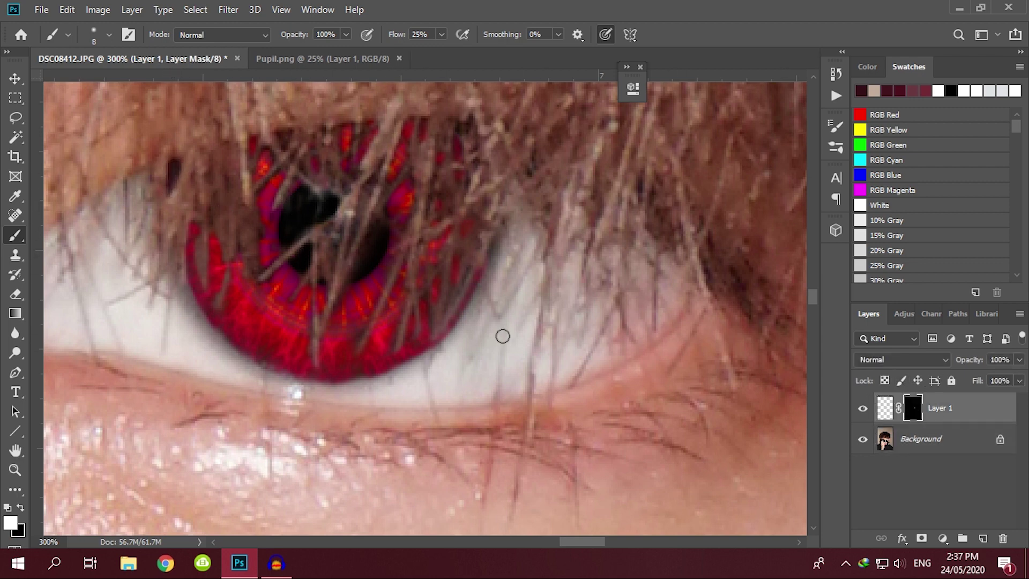
# Examine the finished red iris up close and against the natural eye from a wider view of the face.
pyautogui.hotkey('ctrl', '-')
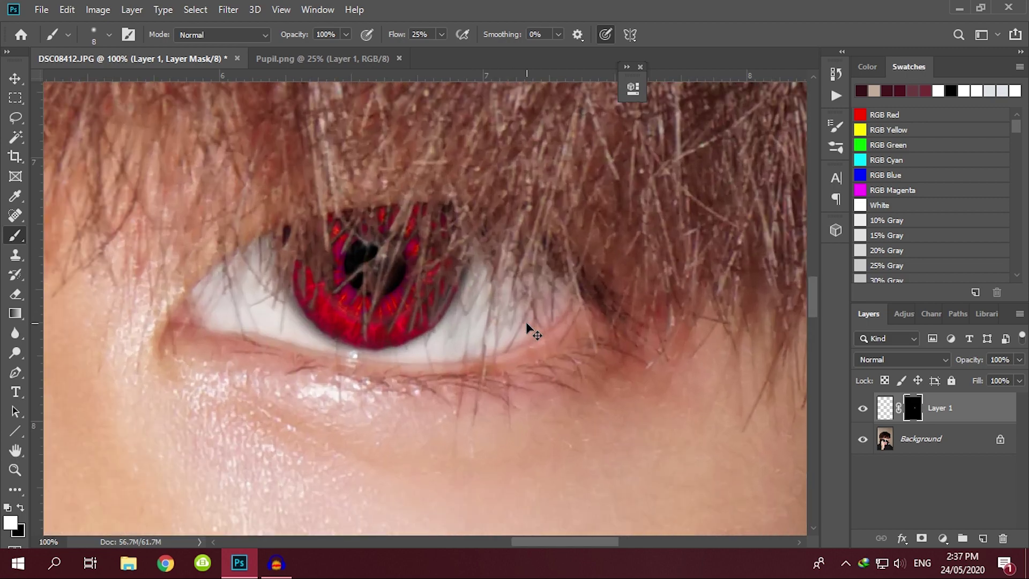
pyautogui.hotkey('ctrl', '+')
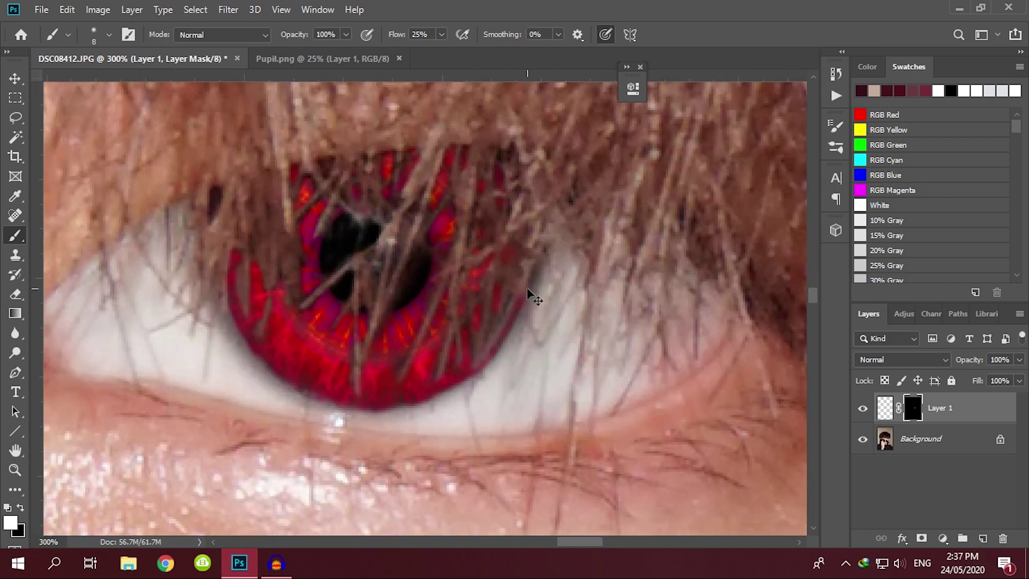
pyautogui.hotkey('ctrl', '-')
pyautogui.hotkey('ctrl', '-')
pyautogui.hotkey('ctrl', '-')
pyautogui.hotkey('ctrl', '-')
pyautogui.hotkey('ctrl', '-')
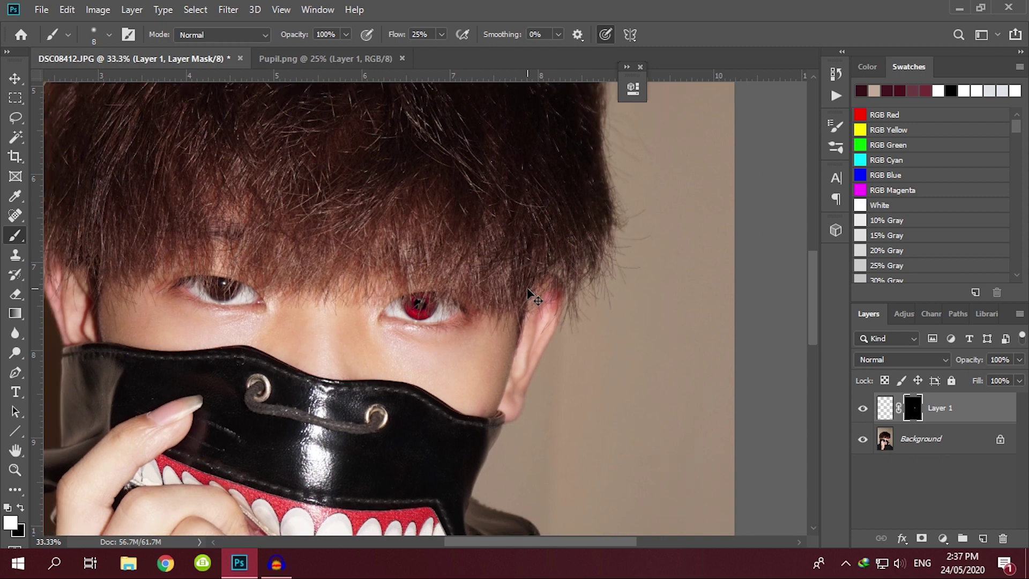
pyautogui.hotkey('ctrl', '-')
pyautogui.hotkey('ctrl', '+')
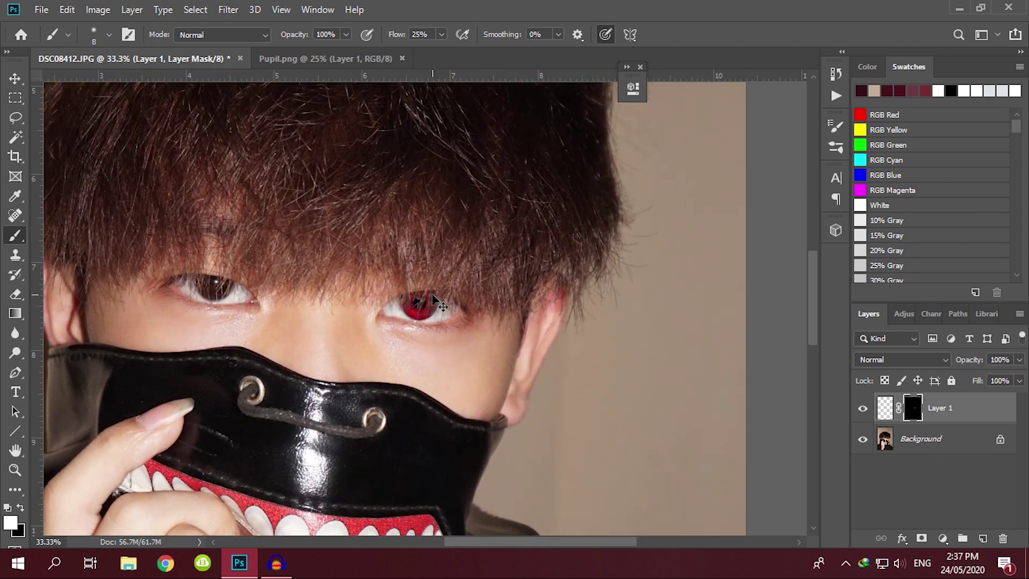
pyautogui.hotkey('ctrl', '-')
pyautogui.hotkey('ctrl', '-')
pyautogui.hotkey('ctrl', '+')
pyautogui.scroll(4, 433, 300)
pyautogui.scroll(-5, 432, 300)
pyautogui.scroll(5, 433, 300)
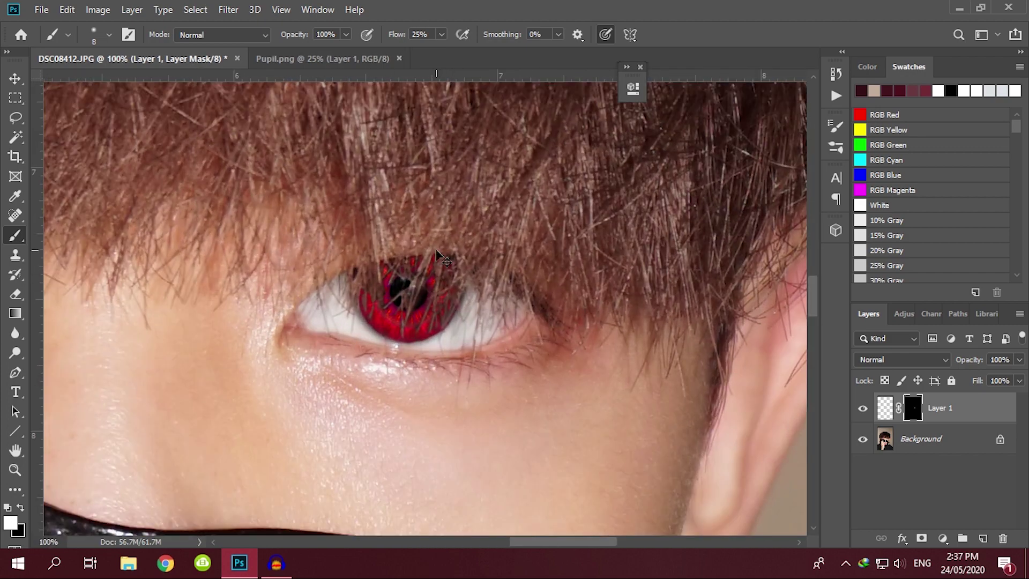
pyautogui.scroll(-3, 437, 252)
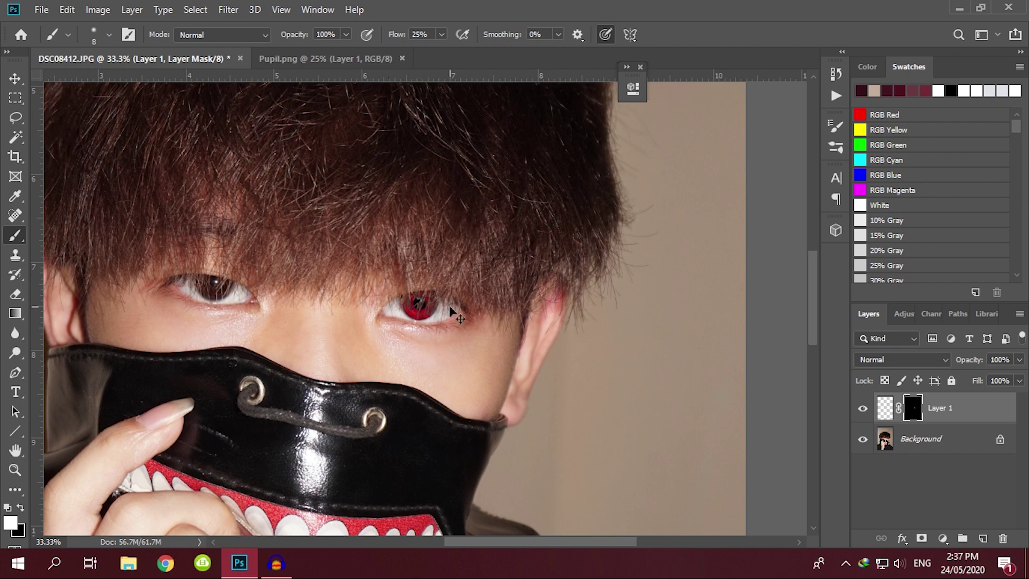
pyautogui.scroll(6, 450, 308)
pyautogui.moveTo(452, 278); pyautogui.dragTo(378, 290)
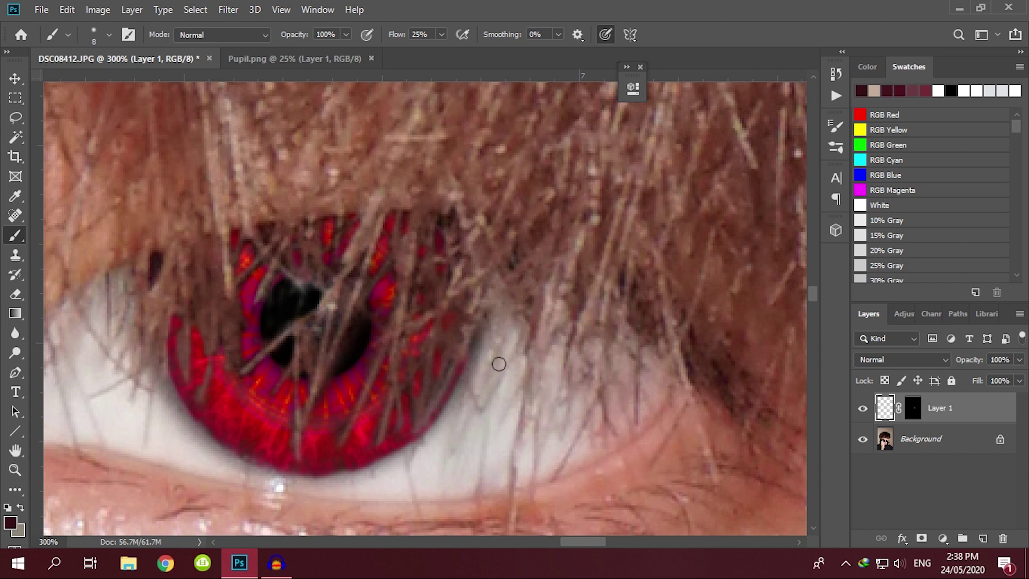
# Add an Exposure adjustment layer with exposure -4.00 and invert its mask to black.
pyautogui.click(903, 314)
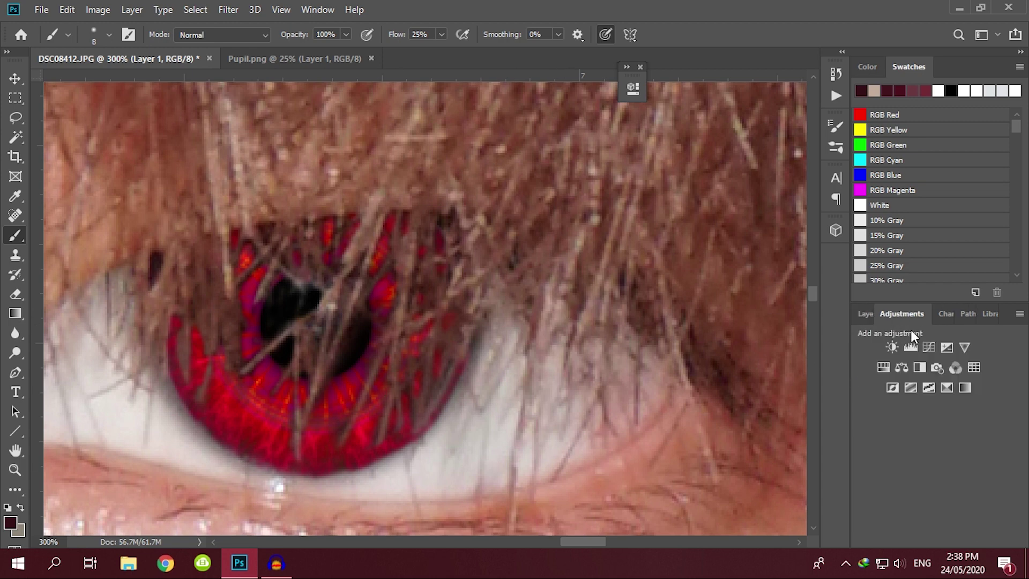
pyautogui.click(947, 347)
pyautogui.moveTo(504, 165); pyautogui.dragTo(449, 169)
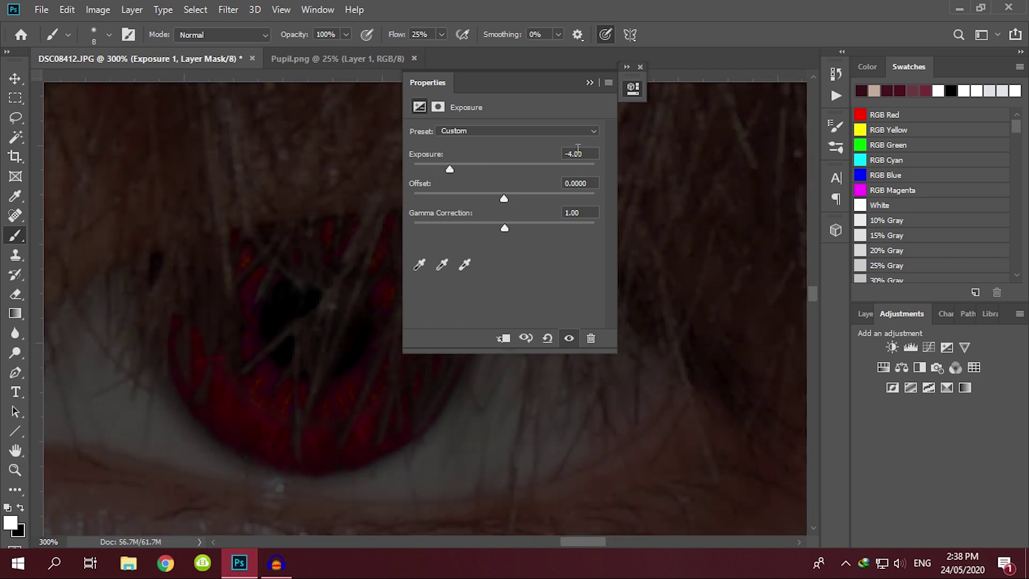
pyautogui.click(589, 82)
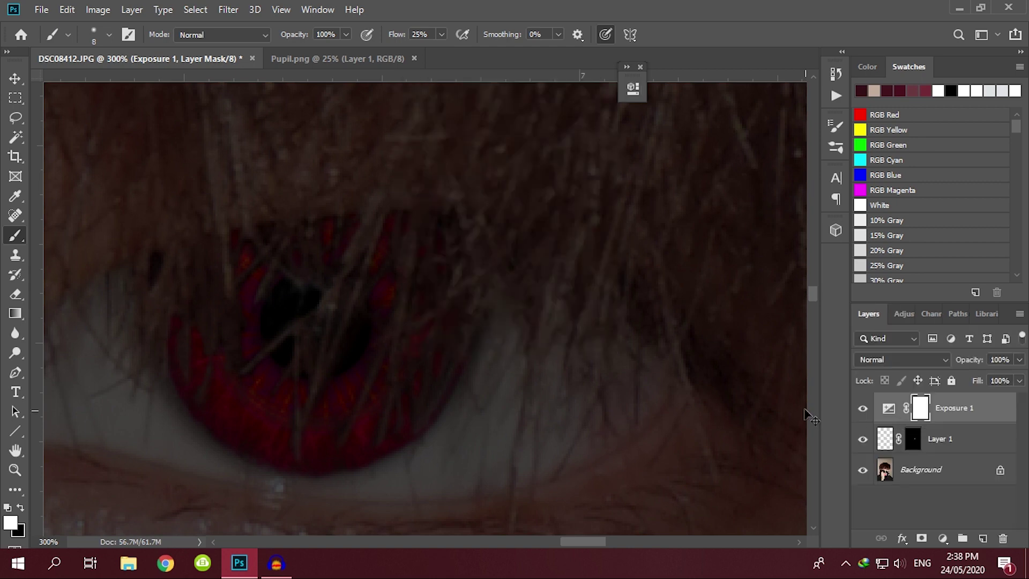
pyautogui.hotkey('ctrl', 'i')
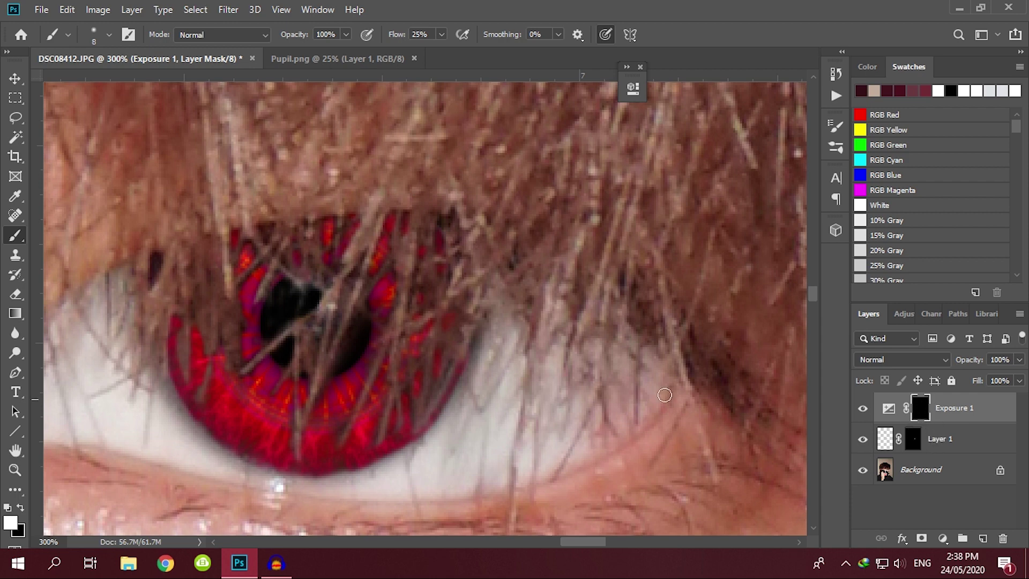
# Paint white on the Exposure mask with a 15 px brush to darken the eye white beside the iris on the ear side.
pyautogui.moveTo(490, 382)
pyautogui.mouseDown()
pyautogui.moveTo(542, 321)
pyautogui.moveTo(491, 379)
pyautogui.moveTo(566, 358)
pyautogui.mouseUp()
pyautogui.hotkey('ctrl', 'z')
pyautogui.press(']')
pyautogui.press(']')
pyautogui.press(']')
pyautogui.press(']')
pyautogui.press(']')
pyautogui.press(']')
pyautogui.press(']')
pyautogui.moveTo(485, 399)
pyautogui.mouseDown()
pyautogui.moveTo(588, 361)
pyautogui.moveTo(493, 384)
pyautogui.moveTo(515, 351)
pyautogui.mouseUp()
pyautogui.press('[')
pyautogui.press('[')
pyautogui.press('[')
pyautogui.press('[')
pyautogui.moveTo(539, 294)
pyautogui.mouseDown()
pyautogui.moveTo(554, 278)
pyautogui.moveTo(554, 292)
pyautogui.moveTo(557, 276)
pyautogui.mouseUp()
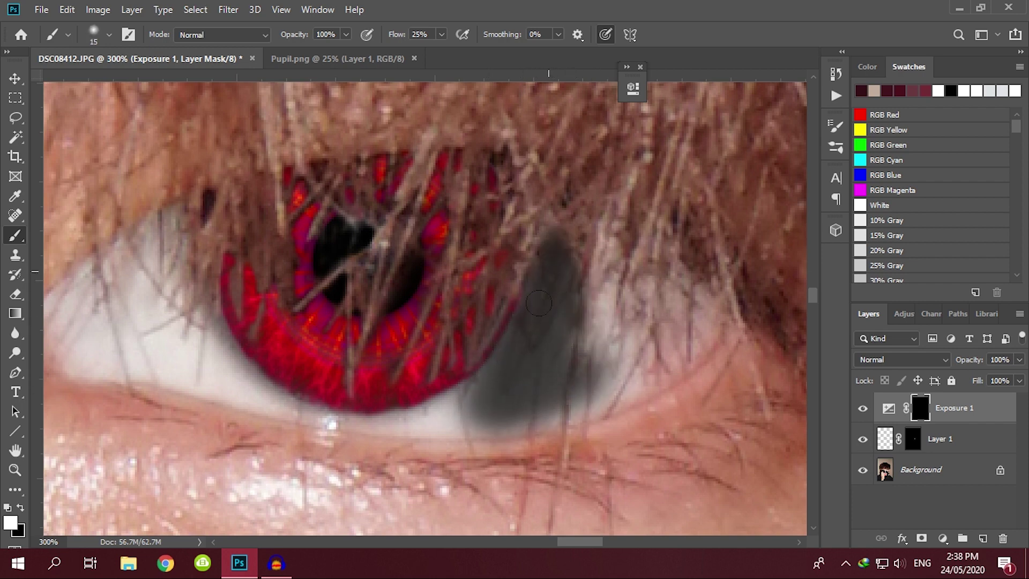
# Extend the darkening over the remaining eye white, out to both corners and along the area below the iris.
pyautogui.moveTo(594, 363)
pyautogui.mouseDown()
pyautogui.moveTo(644, 382)
pyautogui.moveTo(603, 285)
pyautogui.moveTo(648, 358)
pyautogui.moveTo(694, 346)
pyautogui.moveTo(625, 355)
pyautogui.mouseUp()
pyautogui.moveTo(503, 381); pyautogui.dragTo(523, 420)
pyautogui.moveTo(356, 342)
pyautogui.mouseDown()
pyautogui.moveTo(290, 381)
pyautogui.moveTo(440, 357)
pyautogui.mouseUp()
pyautogui.moveTo(247, 241)
pyautogui.mouseDown()
pyautogui.moveTo(147, 321)
pyautogui.moveTo(144, 355)
pyautogui.moveTo(271, 338)
pyautogui.moveTo(311, 367)
pyautogui.moveTo(195, 361)
pyautogui.moveTo(471, 428)
pyautogui.mouseUp()
# Check how the darkened eye looks in the whole portrait.
pyautogui.hotkey('ctrl', '-')
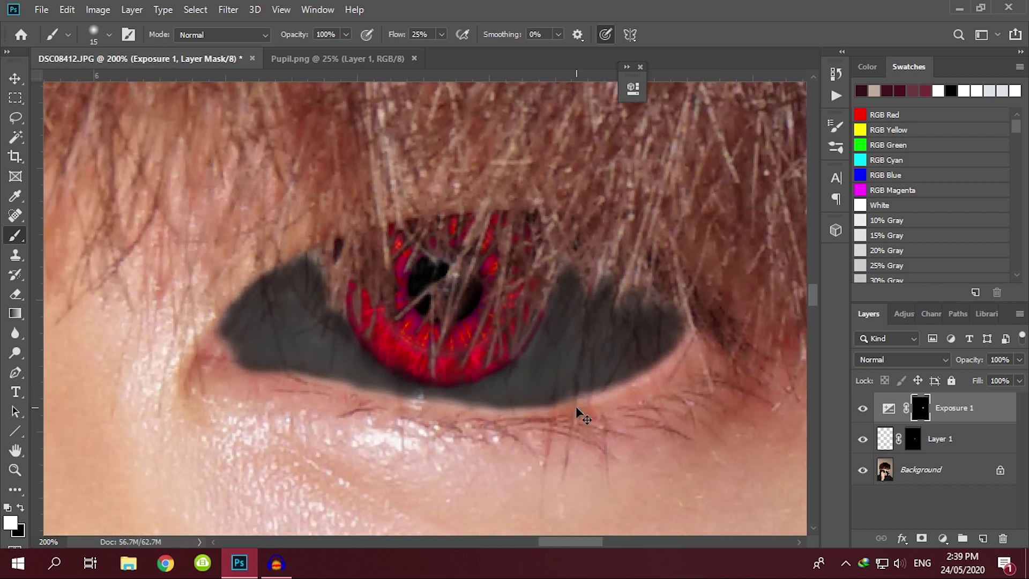
pyautogui.hotkey('ctrl', '-')
pyautogui.hotkey('ctrl', '-')
pyautogui.hotkey('ctrl', '-')
pyautogui.hotkey('ctrl', '-')
pyautogui.hotkey('ctrl', '-')
pyautogui.hotkey('ctrl', '-')
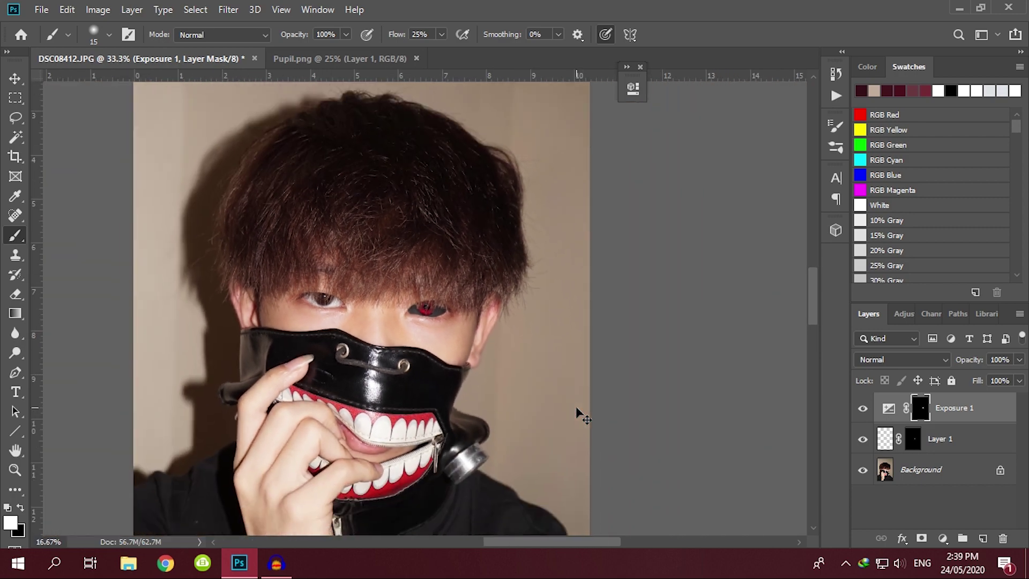
pyautogui.hotkey('ctrl', '-')
pyautogui.hotkey('ctrl', '-')
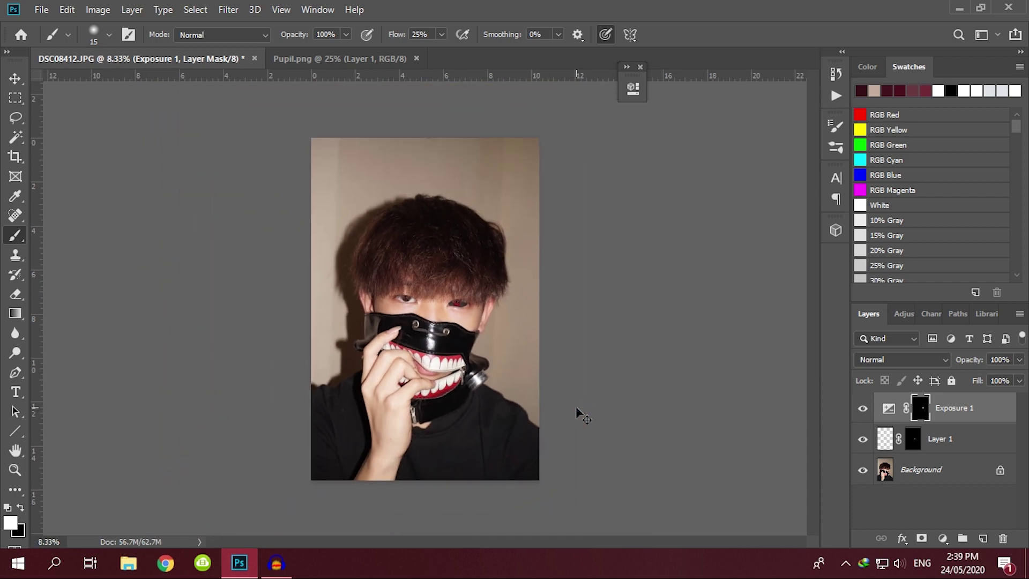
# Darken the hair strands over the iris's nose-side edge by painting on the Exposure mask with a 10 px brush.
pyautogui.hotkey('ctrl', '+')
pyautogui.hotkey('ctrl', '+')
pyautogui.hotkey('ctrl', '+')
pyautogui.hotkey('ctrl', '+')
pyautogui.hotkey('ctrl', '+')
pyautogui.hotkey('ctrl', '+')
pyautogui.moveTo(447, 266); pyautogui.dragTo(108, 287)
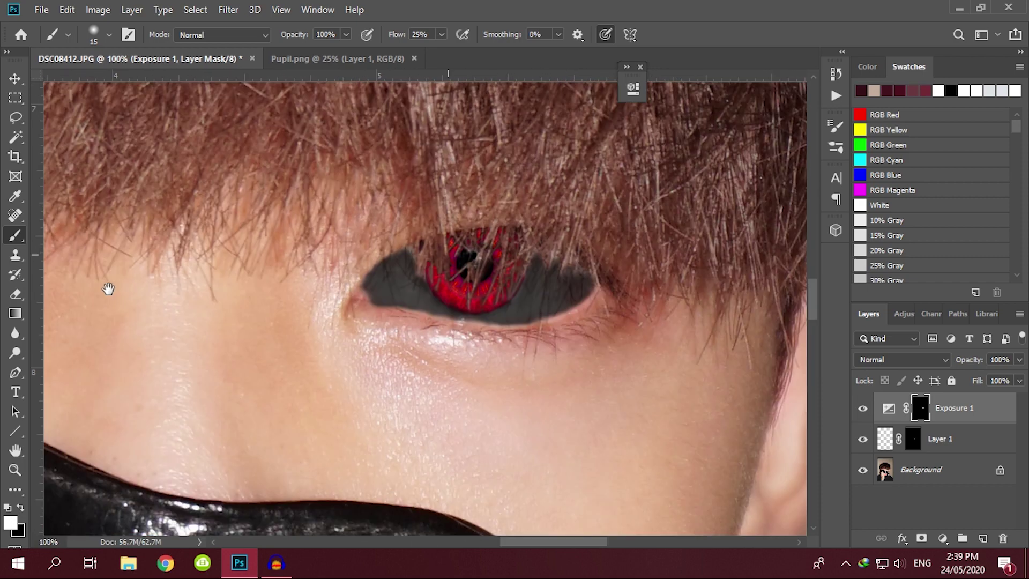
pyautogui.hotkey('ctrl', '+')
pyautogui.hotkey('ctrl', '+')
pyautogui.hotkey('ctrl', '+')
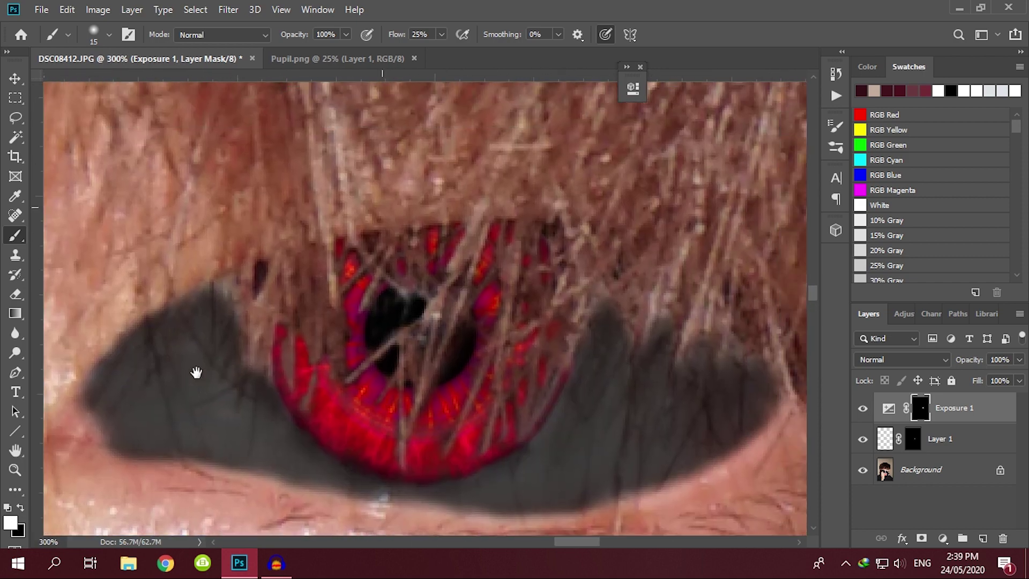
pyautogui.press('[')
pyautogui.press('[')
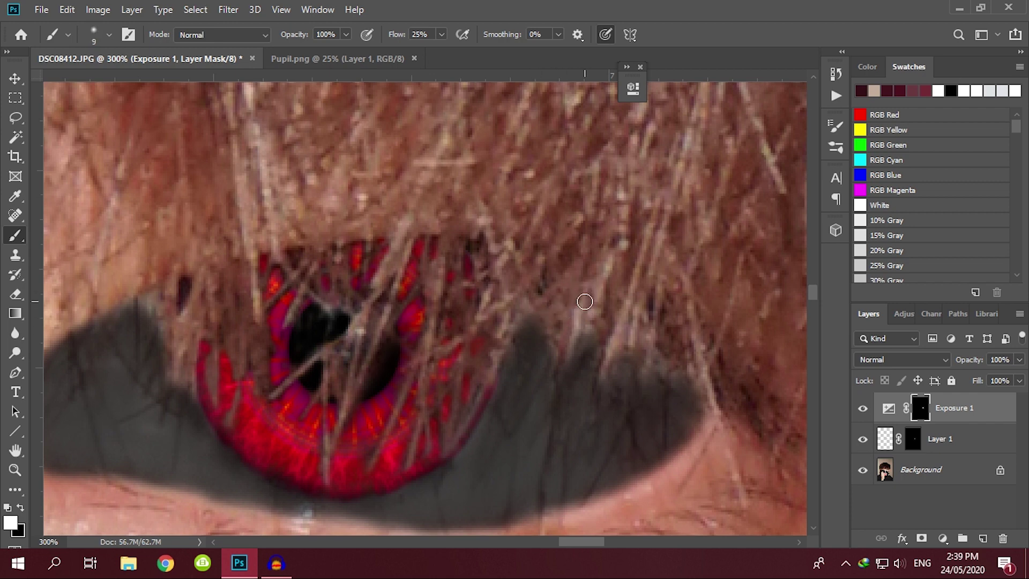
pyautogui.press(']')
pyautogui.moveTo(219, 353); pyautogui.dragTo(219, 409)
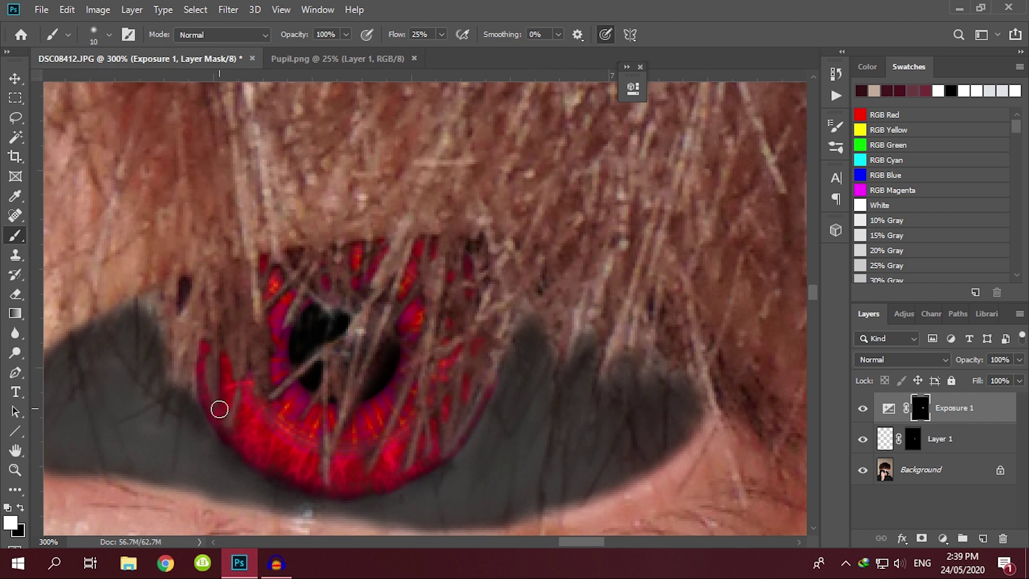
pyautogui.moveTo(231, 357); pyautogui.dragTo(224, 407)
# Darken the hair strands over the iris's upper nose-side edge on the Exposure mask with a 9 px brush.
pyautogui.press('[')
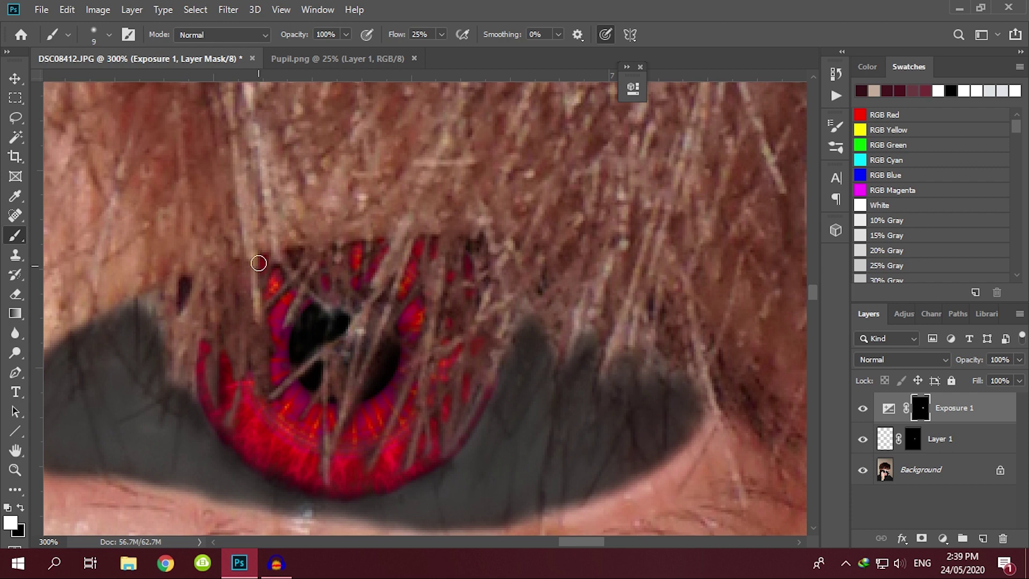
pyautogui.moveTo(259, 259); pyautogui.dragTo(258, 348)
pyautogui.moveTo(266, 296); pyautogui.dragTo(266, 375)
pyautogui.moveTo(272, 321); pyautogui.dragTo(290, 292)
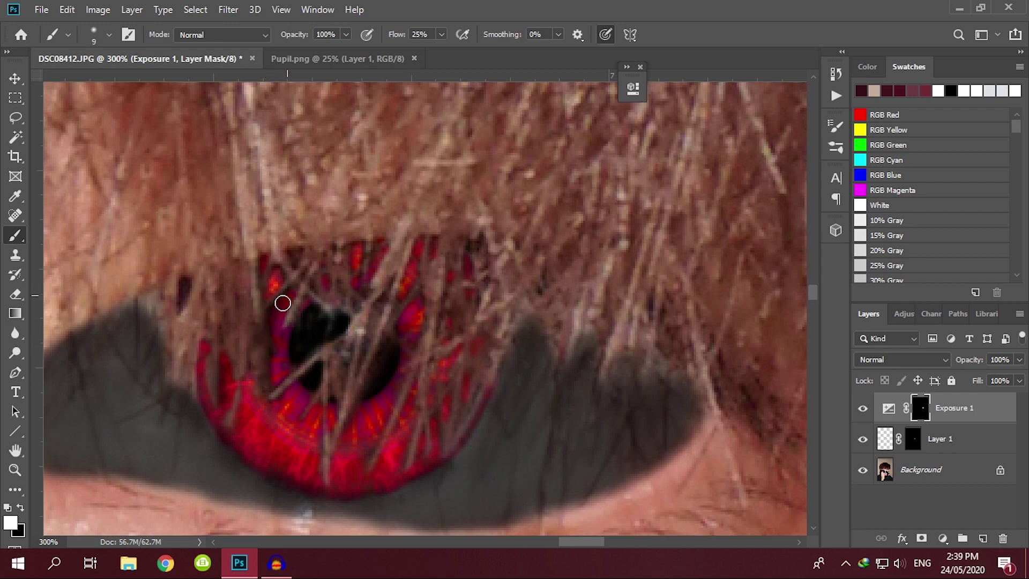
# Paint the darkening over the hair strands on the ear-side eye white and over the iris around the pupil.
pyautogui.moveTo(618, 246)
pyautogui.mouseDown()
pyautogui.moveTo(597, 346)
pyautogui.moveTo(657, 344)
pyautogui.moveTo(654, 370)
pyautogui.moveTo(675, 369)
pyautogui.mouseUp()
pyautogui.moveTo(499, 363)
pyautogui.mouseDown()
pyautogui.moveTo(509, 307)
pyautogui.moveTo(468, 291)
pyautogui.mouseUp()
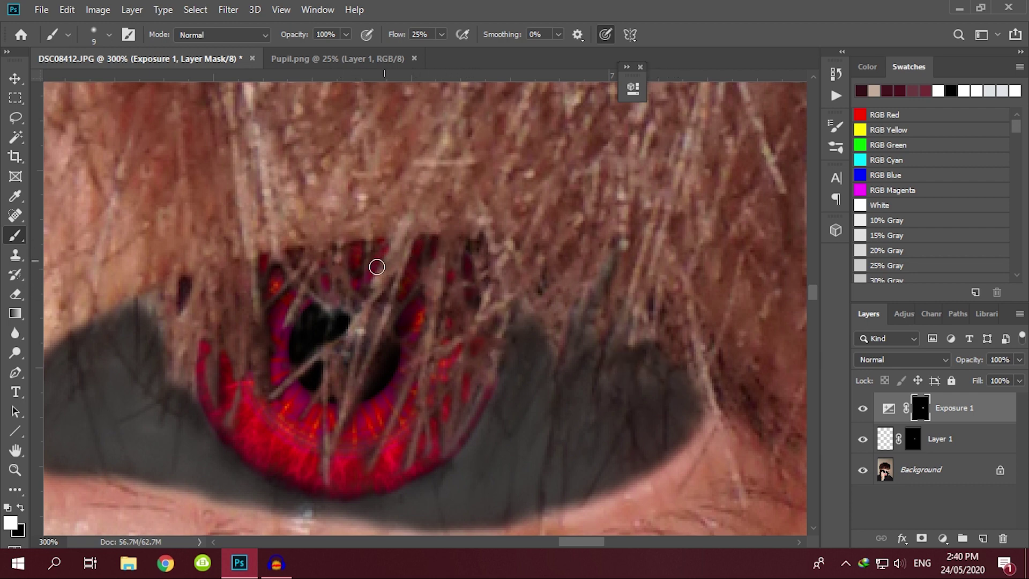
pyautogui.moveTo(267, 288)
pyautogui.mouseDown()
pyautogui.moveTo(275, 319)
pyautogui.moveTo(301, 271)
pyautogui.moveTo(302, 295)
pyautogui.mouseUp()
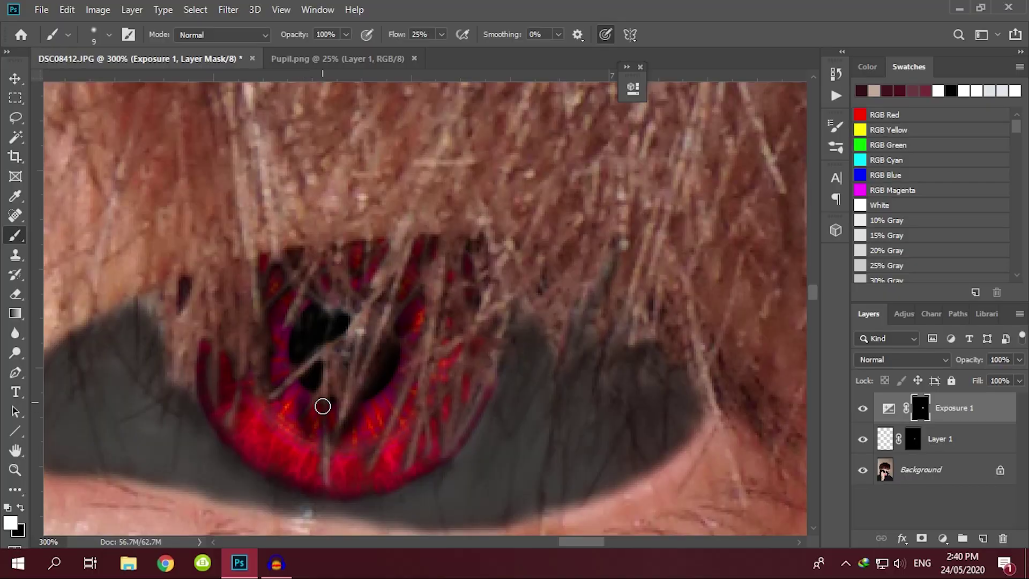
pyautogui.moveTo(323, 406); pyautogui.dragTo(296, 386)
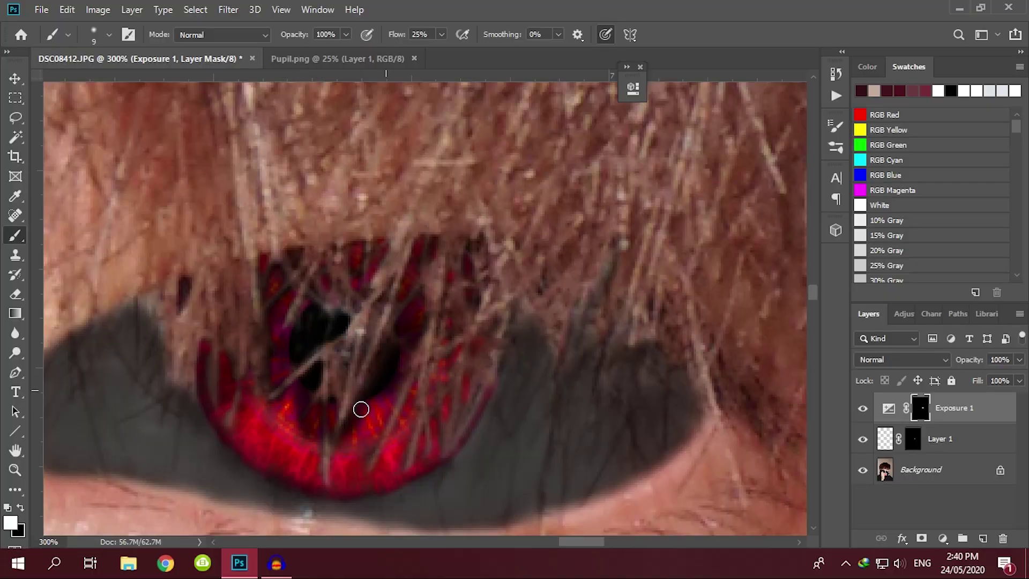
pyautogui.moveTo(360, 409)
pyautogui.mouseDown()
pyautogui.moveTo(347, 422)
pyautogui.moveTo(391, 386)
pyautogui.moveTo(395, 397)
pyautogui.mouseUp()
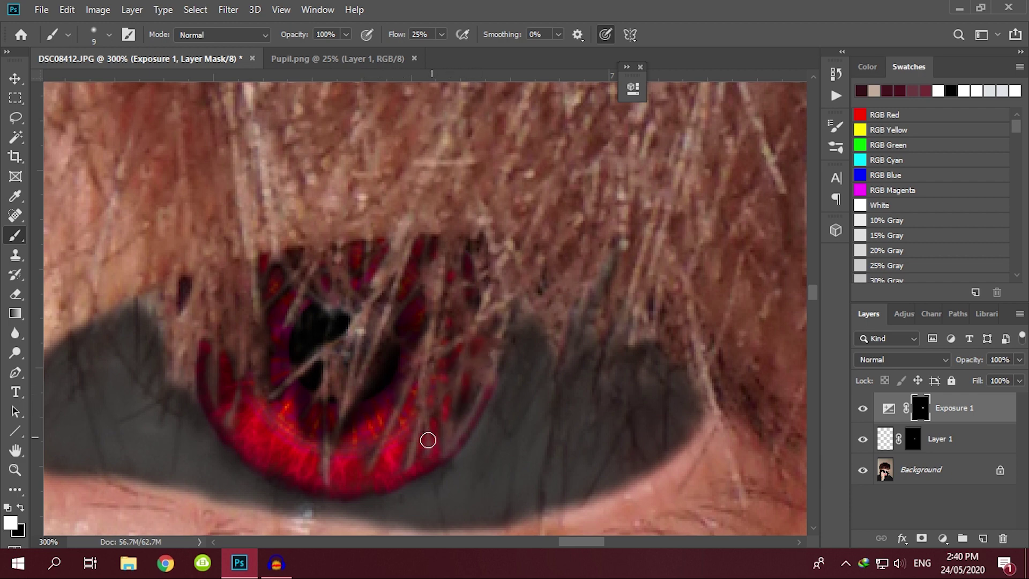
# Extend the darkening along the iris's upper edge and the upper outline of the nose-side eye white.
pyautogui.scroll(-2, 268, 353)
pyautogui.moveTo(158, 259)
pyautogui.mouseDown()
pyautogui.moveTo(156, 283)
pyautogui.moveTo(138, 257)
pyautogui.moveTo(153, 290)
pyautogui.moveTo(184, 254)
pyautogui.moveTo(171, 332)
pyautogui.mouseUp()
pyautogui.moveTo(205, 367); pyautogui.dragTo(207, 305)
pyautogui.moveTo(360, 211)
pyautogui.mouseDown()
pyautogui.moveTo(372, 193)
pyautogui.moveTo(347, 211)
pyautogui.mouseUp()
pyautogui.moveTo(150, 243); pyautogui.dragTo(107, 260)
pyautogui.moveTo(108, 260); pyautogui.dragTo(316, 210)
pyautogui.moveTo(282, 249)
pyautogui.mouseDown()
pyautogui.moveTo(273, 240)
pyautogui.moveTo(214, 335)
pyautogui.moveTo(253, 352)
pyautogui.mouseUp()
# Refine the darkened eye white's edge around the nose-side corner with the Brush.
pyautogui.press('e')
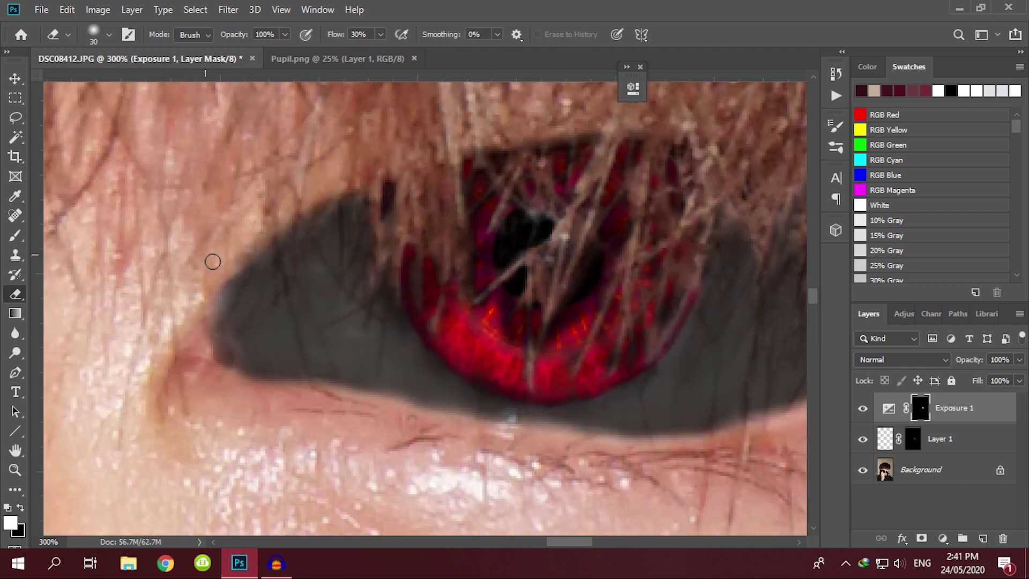
pyautogui.press('b')
pyautogui.moveTo(250, 278)
pyautogui.mouseDown()
pyautogui.moveTo(206, 324)
pyautogui.moveTo(223, 367)
pyautogui.moveTo(284, 273)
pyautogui.moveTo(420, 293)
pyautogui.moveTo(481, 313)
pyautogui.moveTo(440, 300)
pyautogui.mouseUp()
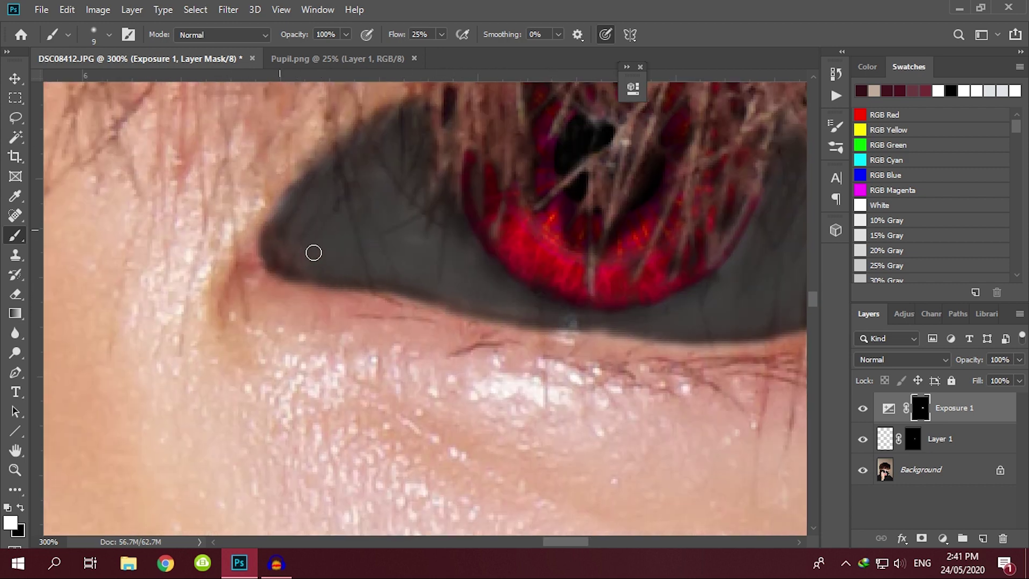
pyautogui.moveTo(411, 281); pyautogui.dragTo(260, 310)
# Check the darkened eye against the whole portrait.
pyautogui.hotkey('ctrl', '-')
pyautogui.hotkey('ctrl', '-')
pyautogui.hotkey('ctrl', '-')
pyautogui.hotkey('ctrl', '-')
pyautogui.hotkey('ctrl', '-')
pyautogui.hotkey('ctrl', '-')
pyautogui.hotkey('ctrl', '-')
pyautogui.hotkey('ctrl', '-')
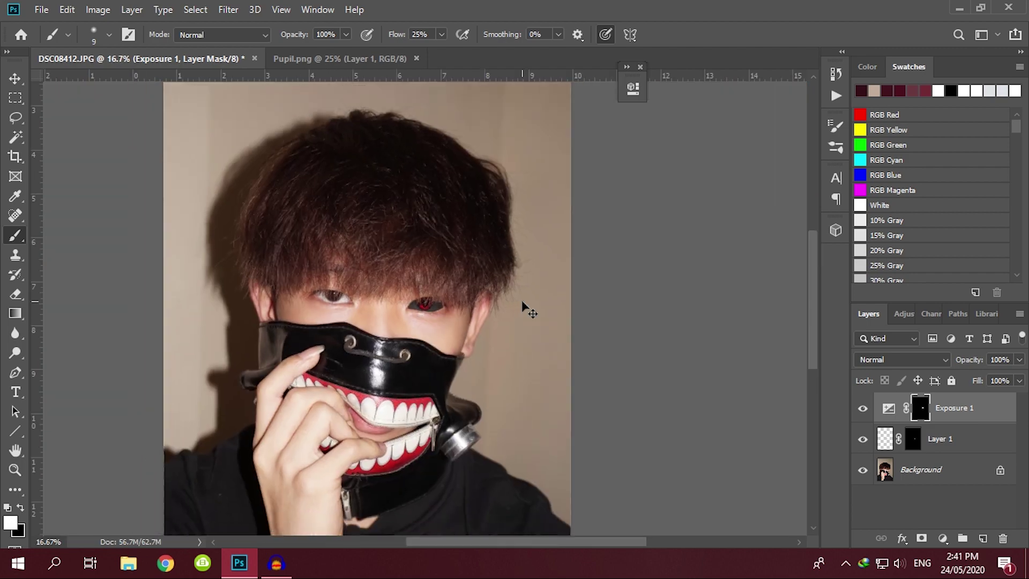
# Add a second darkening Exposure adjustment layer above the first and invert its mask to black.
pyautogui.hotkey('ctrl', '+')
pyautogui.hotkey('ctrl', '+')
pyautogui.hotkey('ctrl', '+')
pyautogui.hotkey('ctrl', '+')
pyautogui.hotkey('ctrl', '+')
pyautogui.hotkey('ctrl', '+')
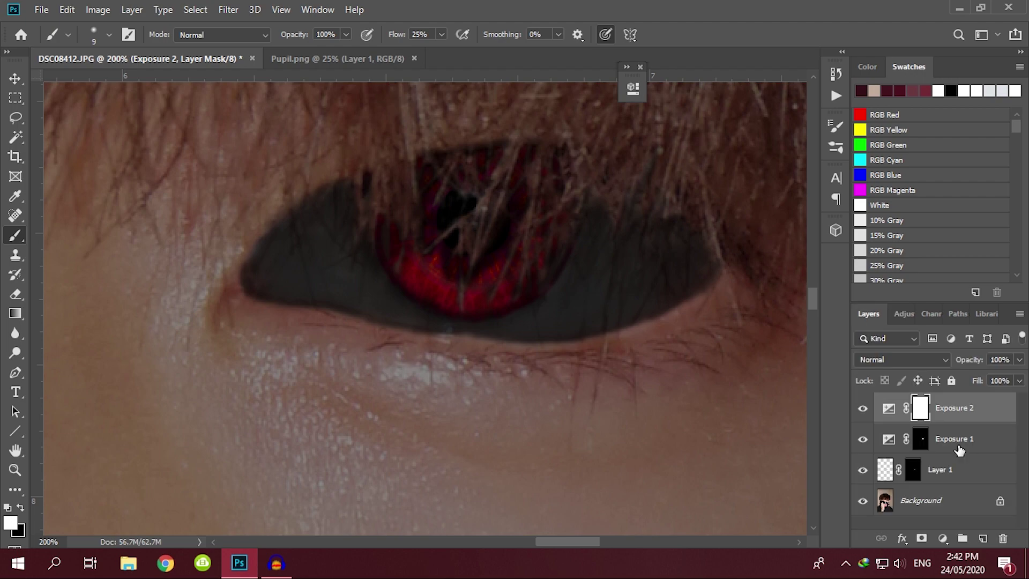
pyautogui.hotkey('ctrl', 'i')
# Paint the second Exposure's darkening with a smaller brush along the eye's upper edge near both corners.
pyautogui.moveTo(325, 211)
pyautogui.mouseDown()
pyautogui.moveTo(284, 235)
pyautogui.moveTo(332, 232)
pyautogui.mouseUp()
pyautogui.press('[')
pyautogui.press('[')
pyautogui.press('[')
pyautogui.press('[')
pyautogui.press('[')
pyautogui.moveTo(648, 170)
pyautogui.mouseDown()
pyautogui.moveTo(606, 211)
pyautogui.moveTo(594, 246)
pyautogui.mouseUp()
pyautogui.moveTo(664, 229); pyautogui.dragTo(691, 246)
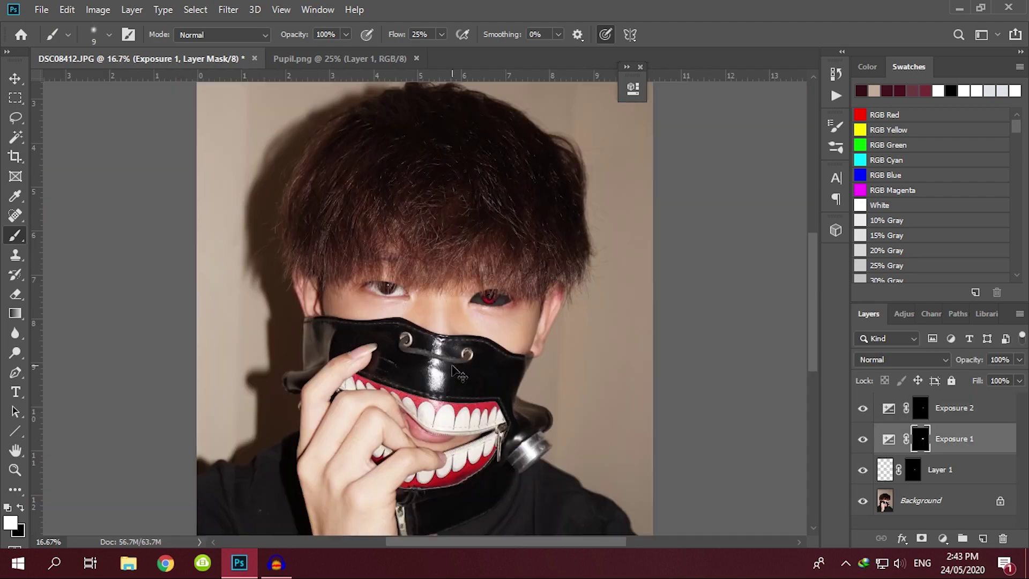
# Create a new blank layer and place it above both Exposure adjustments.
pyautogui.hotkey('ctrl', '+')
pyautogui.hotkey('ctrl', '+')
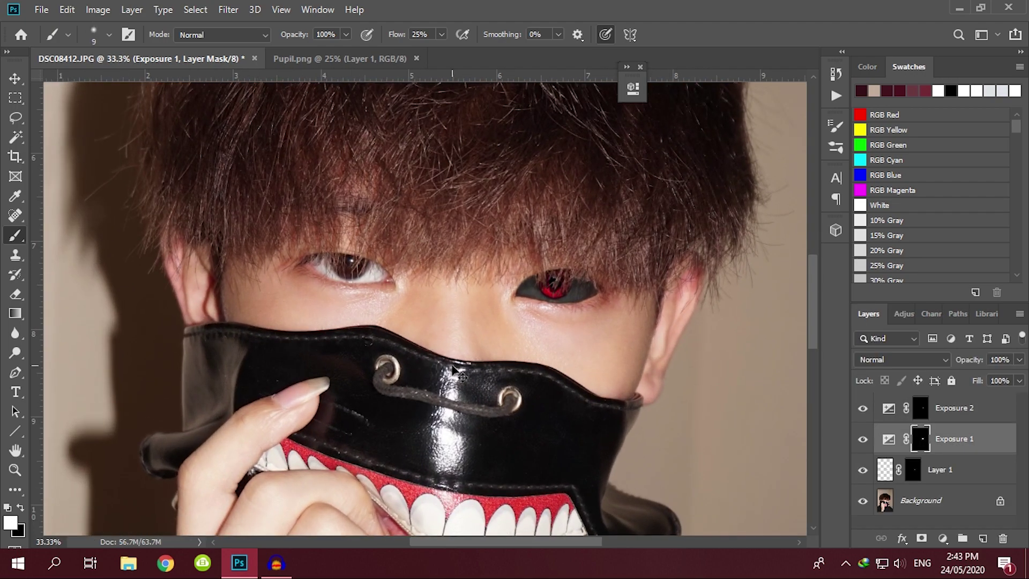
pyautogui.moveTo(316, 375); pyautogui.dragTo(268, 351)
pyautogui.hotkey('ctrl', '+')
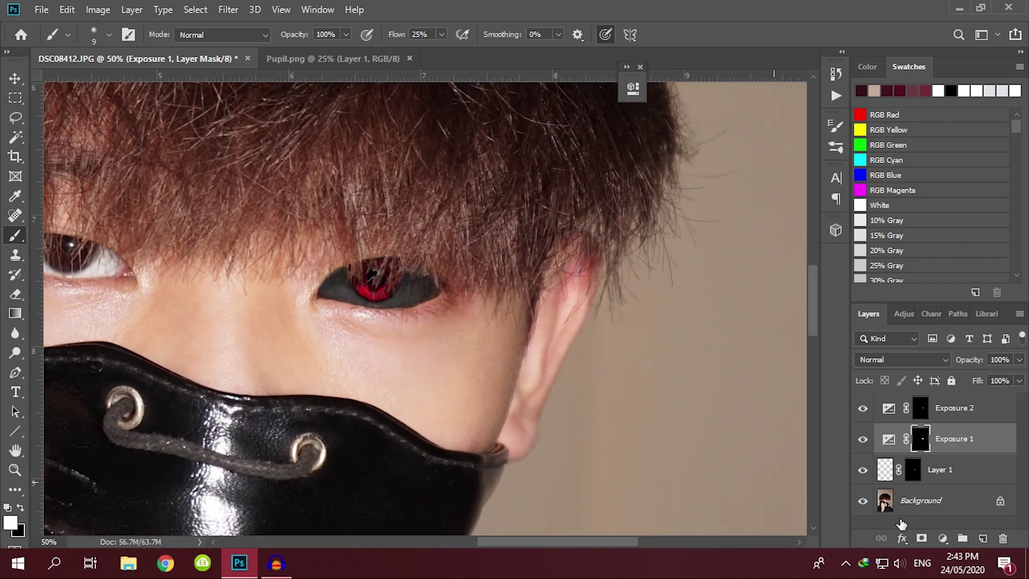
pyautogui.click(981, 538)
pyautogui.moveTo(909, 439); pyautogui.dragTo(896, 401)
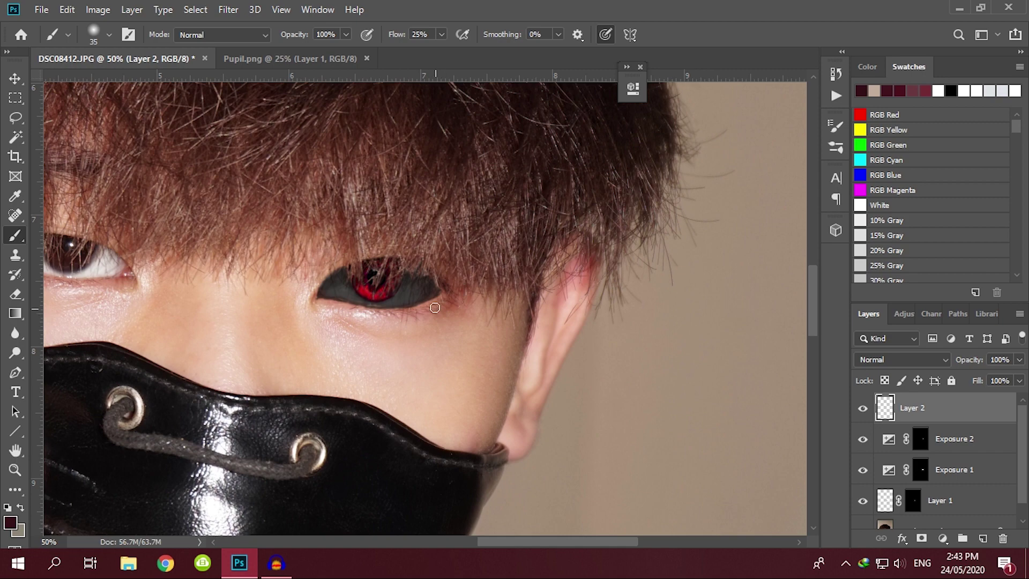
# Choose the 250 px lightning brush and try a stamp on the cheek below the eye's outer corner.
pyautogui.moveTo(434, 304); pyautogui.dragTo(492, 399)
pyautogui.hotkey('ctrl', 'z')
pyautogui.click(96, 35)
pyautogui.click(105, 152)
pyautogui.click(466, 346)
pyautogui.hotkey('ctrl', 'z')
# Look through the brush presets in the BigDs Lightning Pack.
pyautogui.click(836, 147)
pyautogui.scroll(-1, 616, 257)
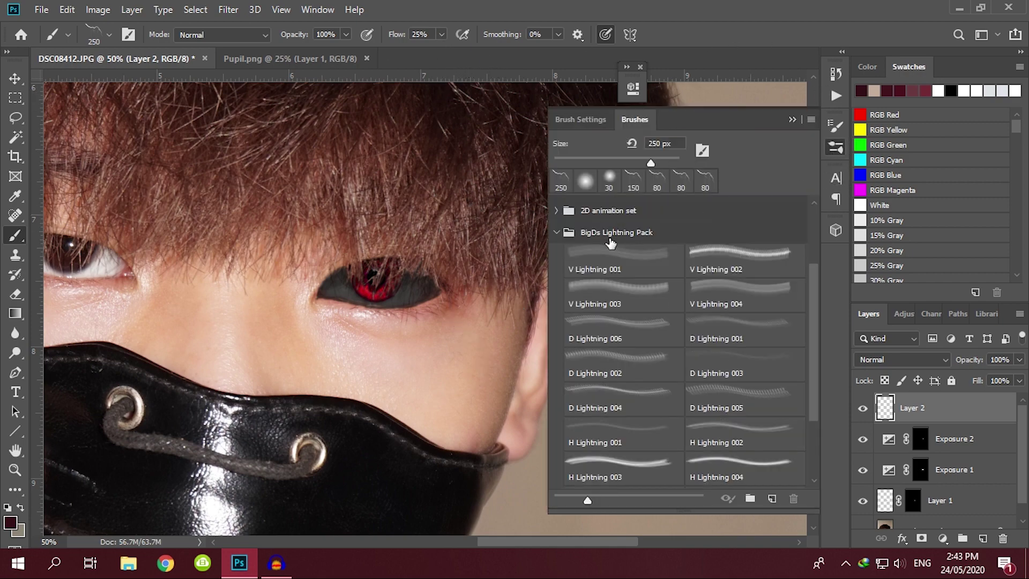
pyautogui.click(558, 233)
pyautogui.click(557, 337)
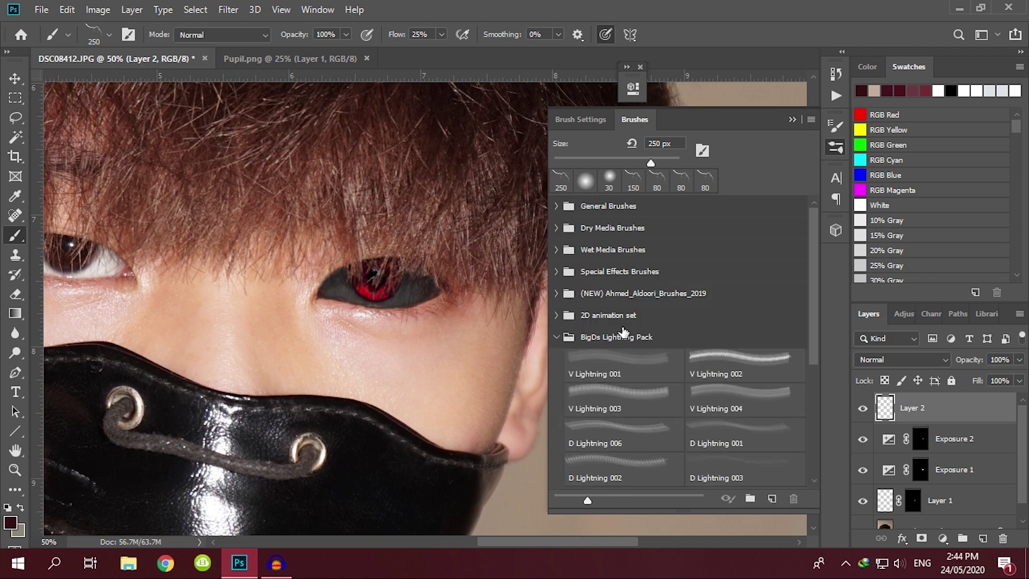
pyautogui.scroll(-3, 651, 352)
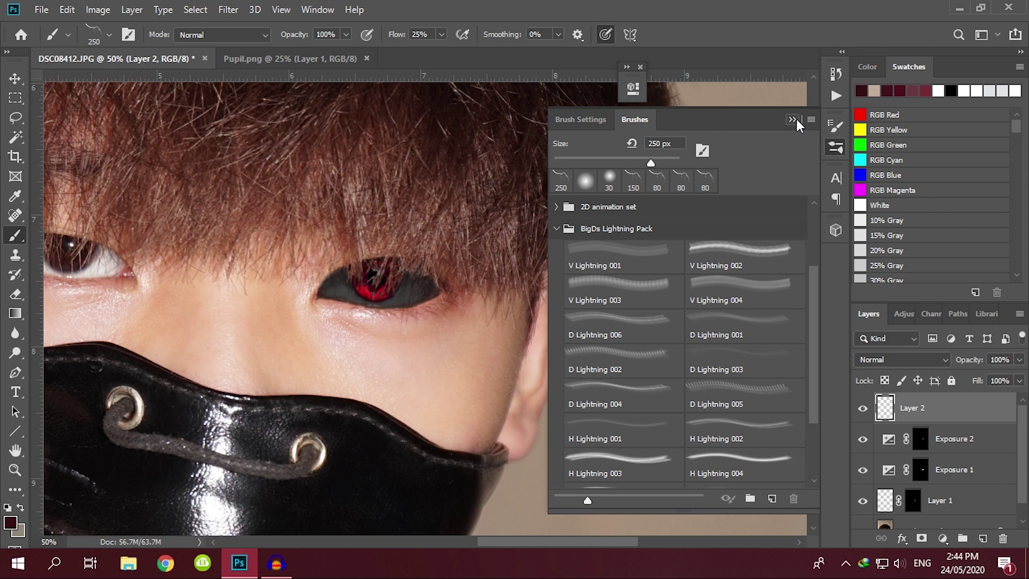
pyautogui.click(795, 120)
# Try a vein stamp at the eye's outer corner and set the brush flow to 100%.
pyautogui.click(438, 293)
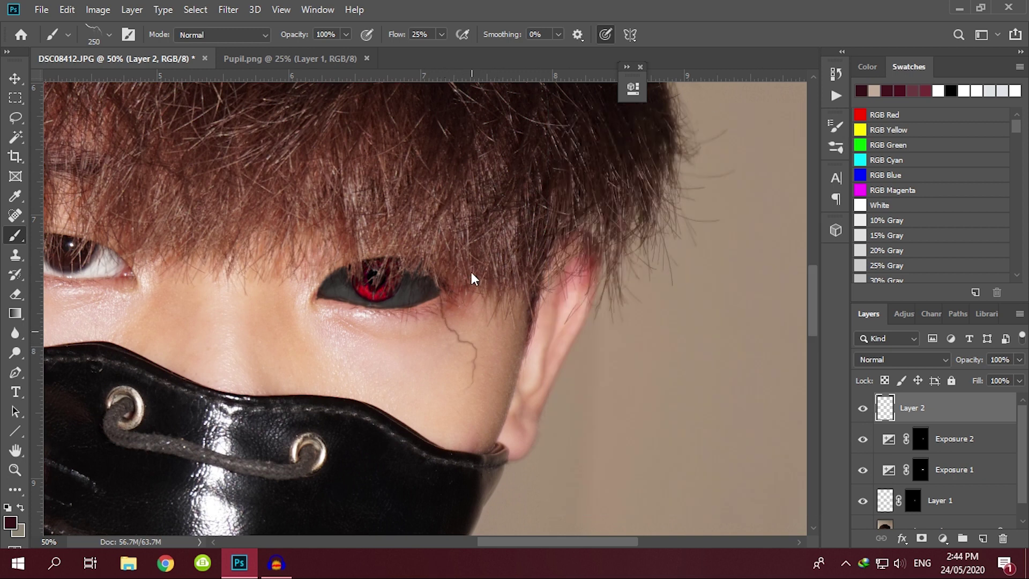
pyautogui.moveTo(441, 34); pyautogui.dragTo(566, 59)
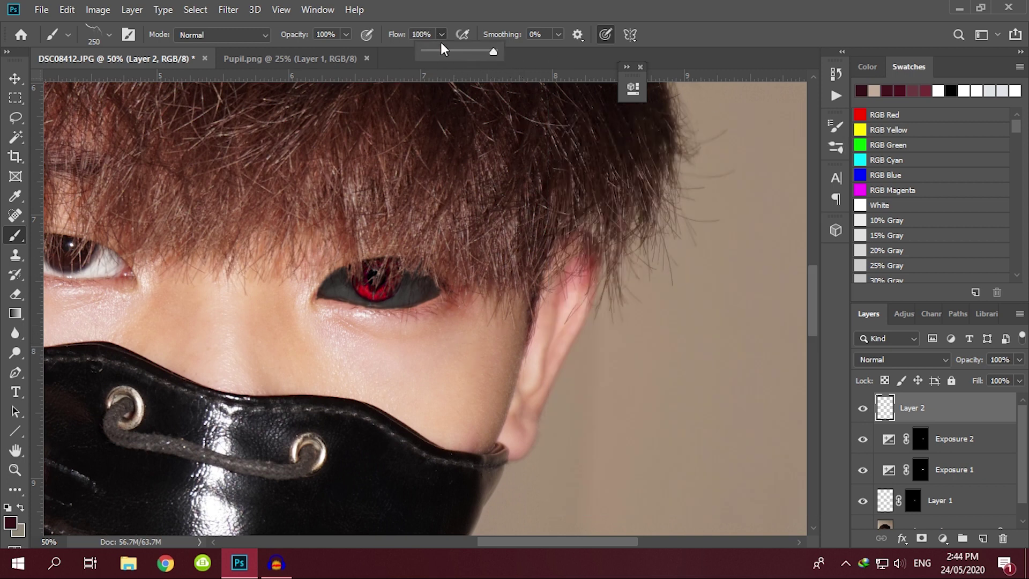
pyautogui.click(484, 257)
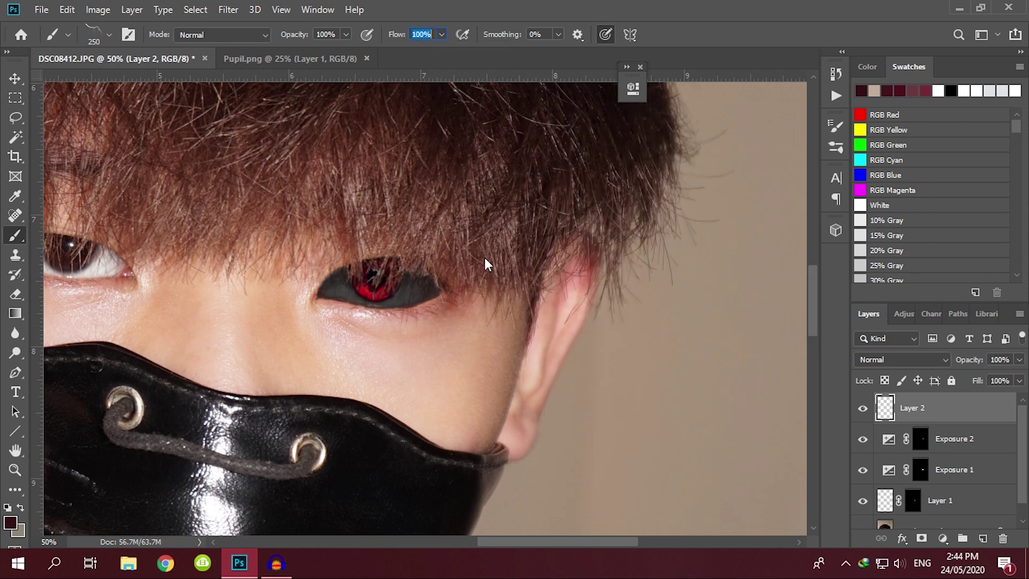
pyautogui.click(867, 68)
pyautogui.click(906, 68)
pyautogui.click(441, 294)
pyautogui.click(441, 294)
pyautogui.hotkey('ctrl', 'z')
pyautogui.hotkey('ctrl', 'z')
pyautogui.hotkey('ctrl', 'z')
pyautogui.click(461, 340)
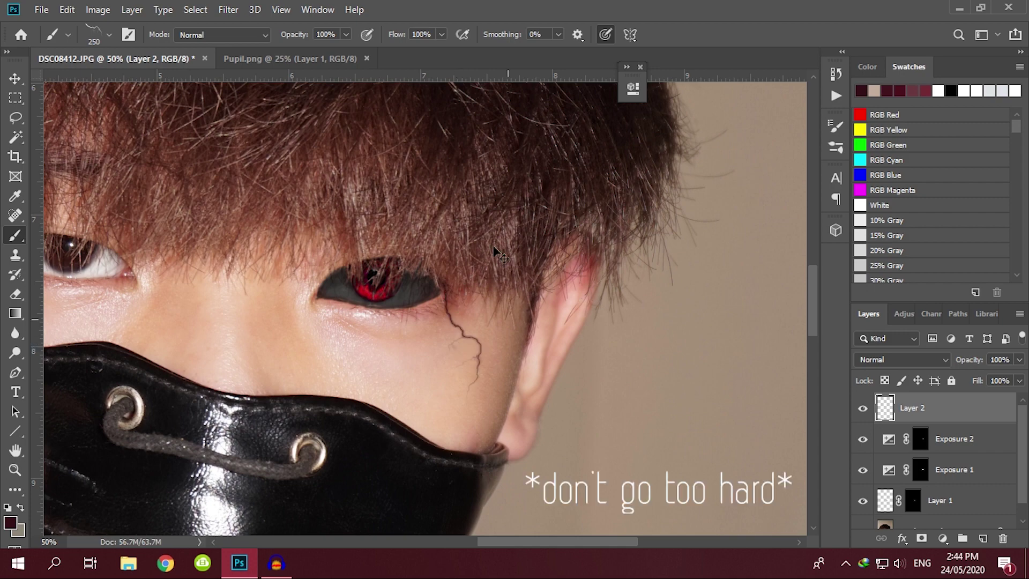
pyautogui.hotkey('ctrl', 'z')
pyautogui.moveTo(280, 330); pyautogui.dragTo(330, 307)
pyautogui.hotkey('ctrl', '+')
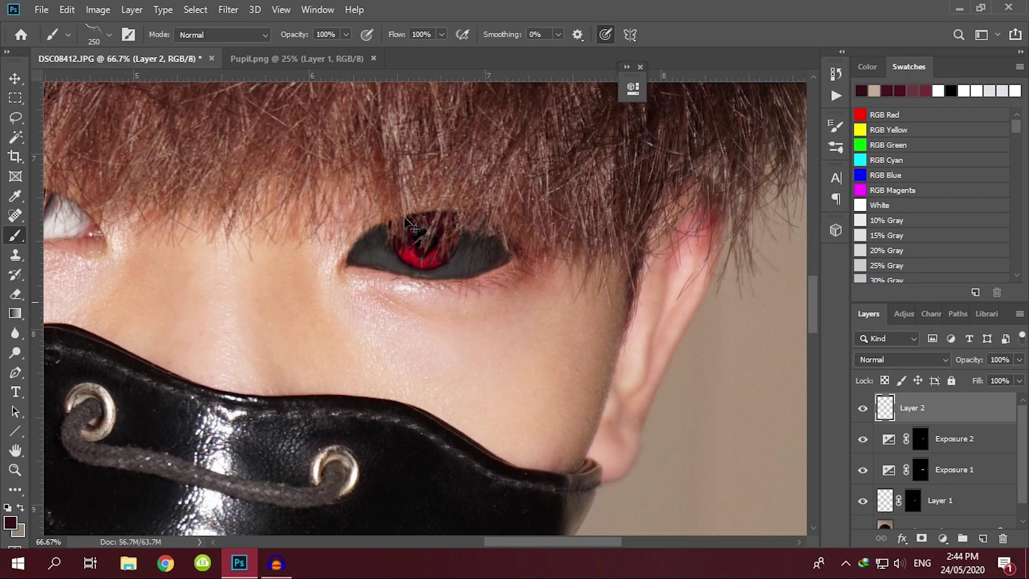
pyautogui.hotkey('ctrl', 'shift', 'z')
pyautogui.hotkey('ctrl', 'shift', 'z')
pyautogui.hotkey('ctrl', 'shift', 'z')
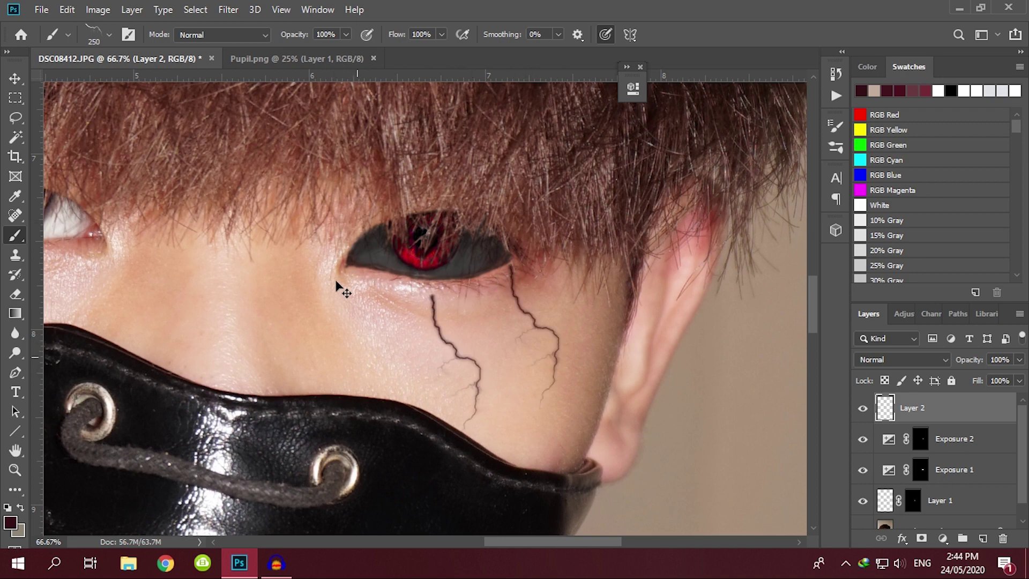
pyautogui.hotkey('ctrl', 'z')
pyautogui.hotkey('ctrl', 'z')
pyautogui.hotkey('ctrl', 'z')
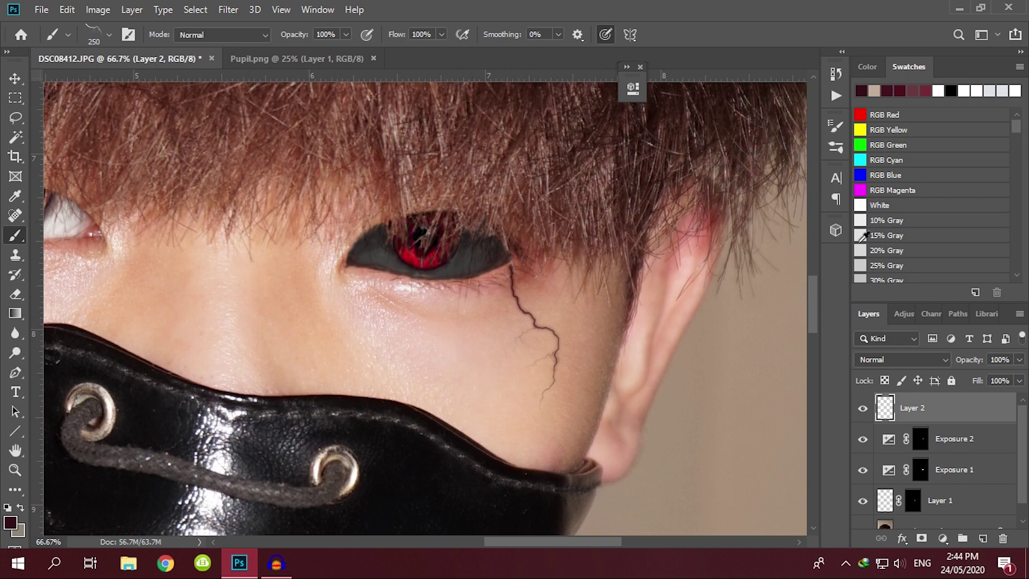
# Rotate the lightning brush tip and stamp a dark vein running from the eye's outer corner down the cheek.
pyautogui.press('F5')
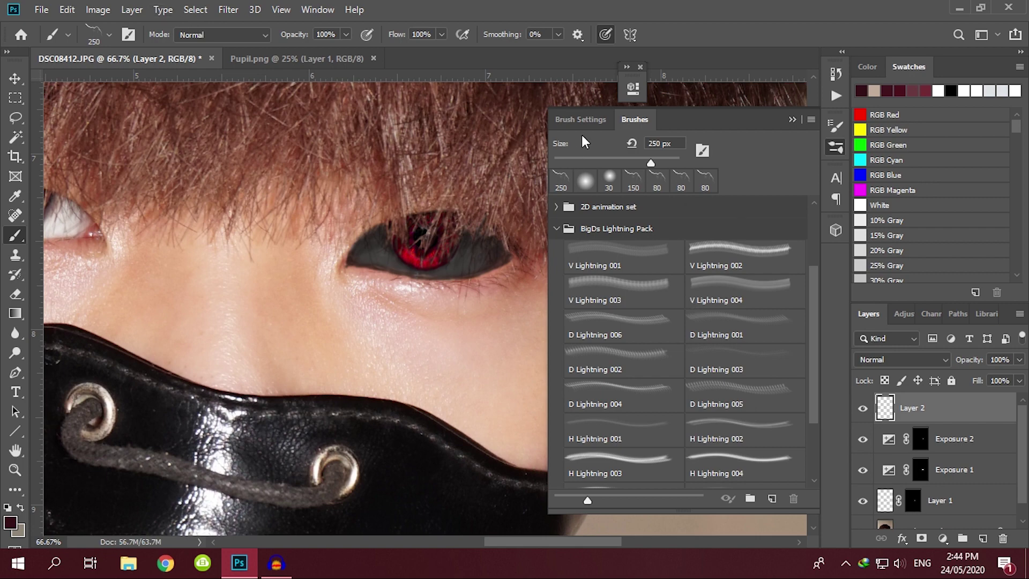
pyautogui.click(580, 119)
pyautogui.moveTo(799, 307); pyautogui.dragTo(806, 298)
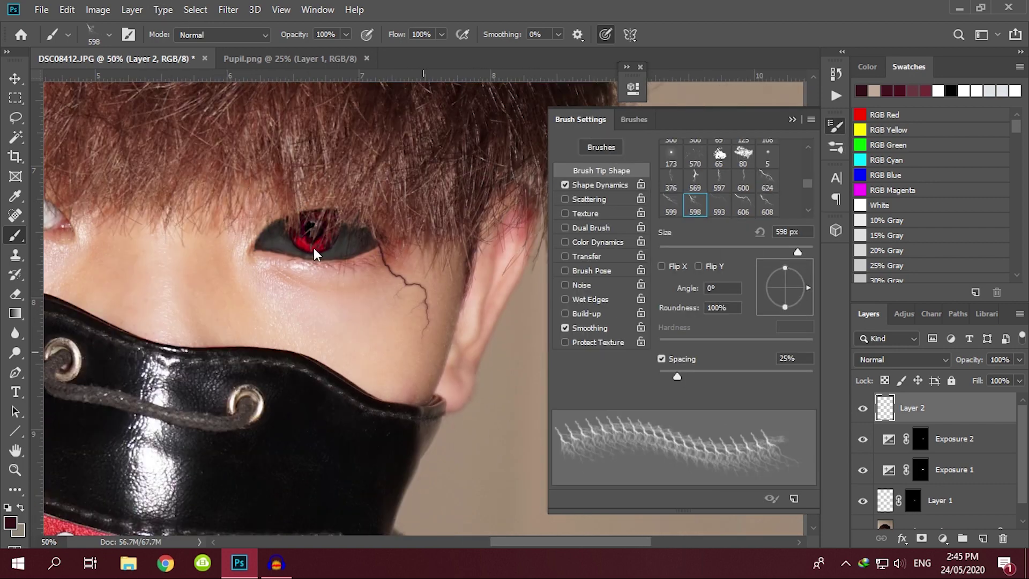
pyautogui.press('[')
pyautogui.press('[')
pyautogui.click(338, 262)
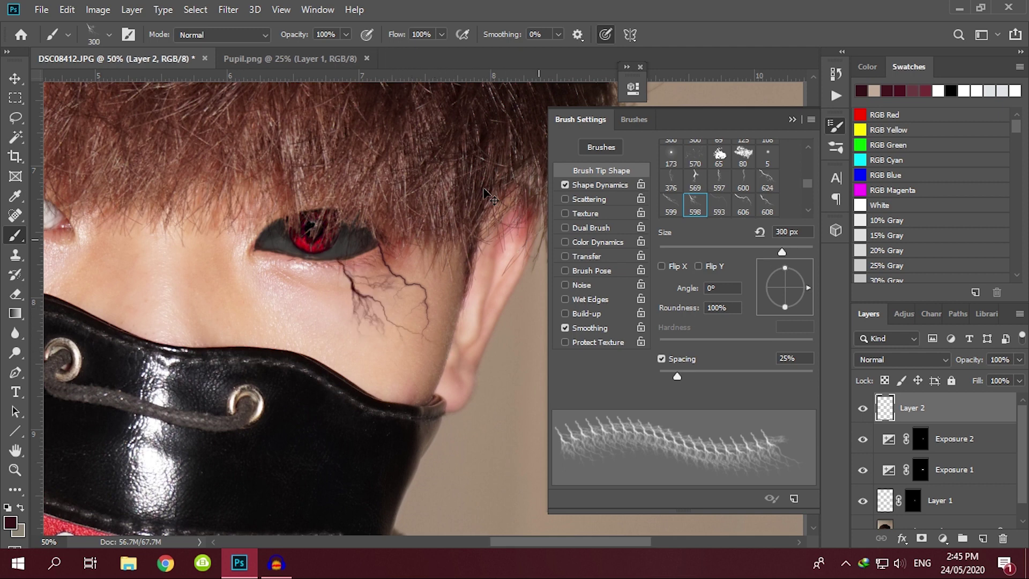
pyautogui.hotkey('ctrl', 'z')
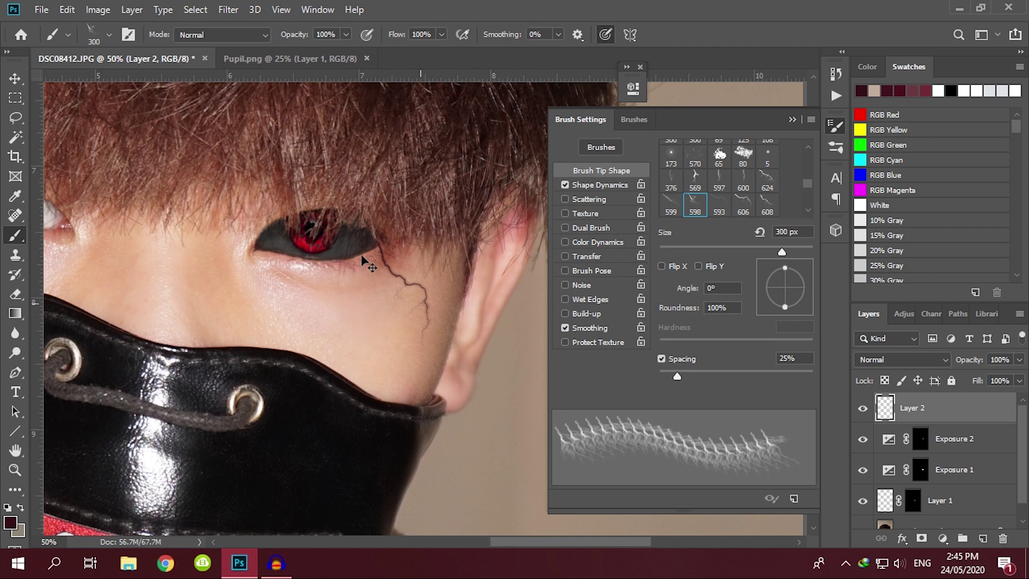
# Stamp a long vein below the iris at 600 px and -53°, and a branching one beside it at 300 px and -29°.
pyautogui.click(670, 204)
pyautogui.click(321, 342)
pyautogui.hotkey('ctrl', '+')
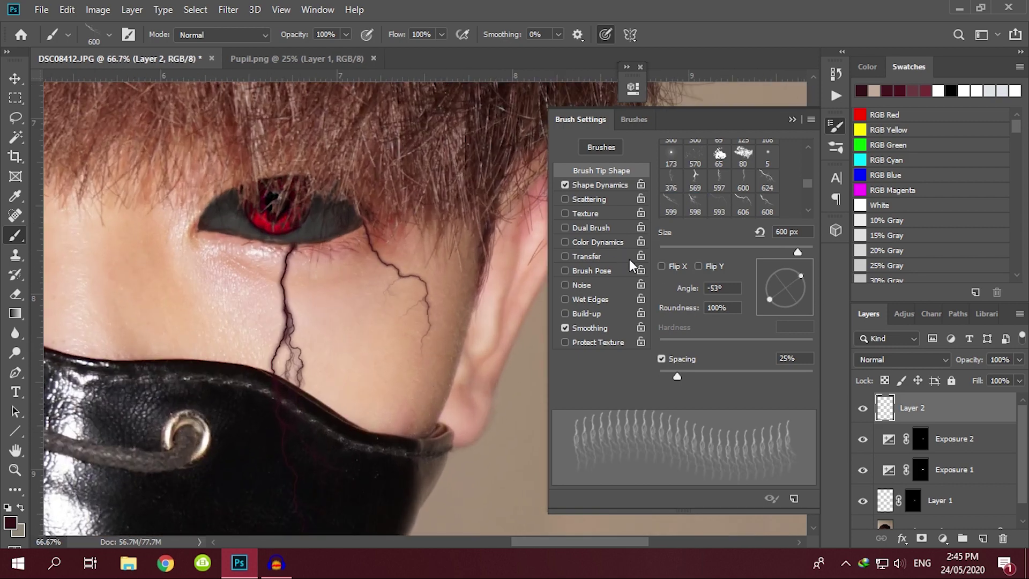
pyautogui.moveTo(805, 280); pyautogui.dragTo(806, 272)
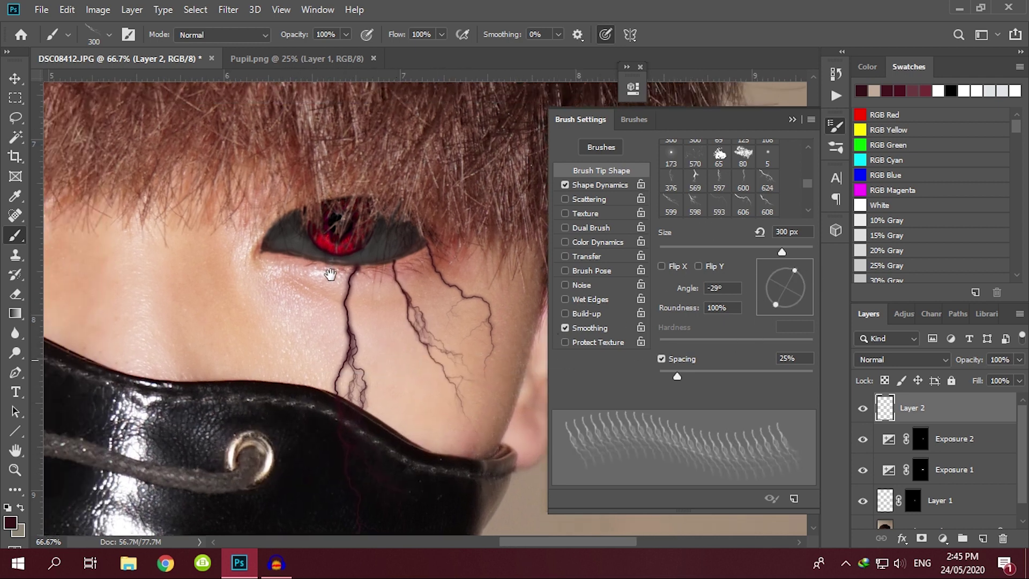
# Stamp a vein from the eye's nose-side corner with the 352 px lightning tip, flipped in X and angled 30°.
pyautogui.scroll(-5, 809, 185)
pyautogui.moveTo(808, 192); pyautogui.dragTo(809, 188)
pyautogui.click(671, 204)
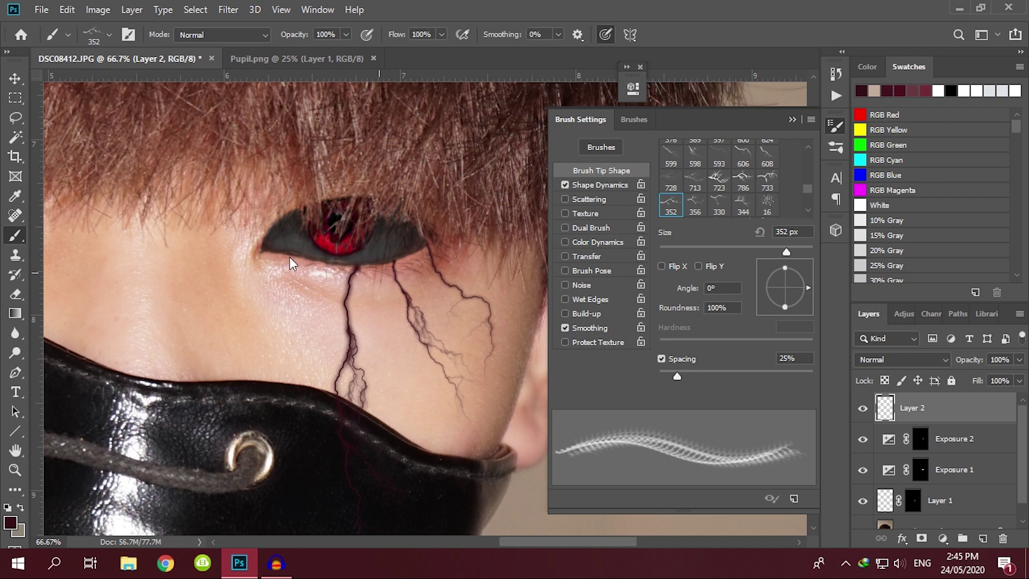
pyautogui.moveTo(808, 292); pyautogui.dragTo(802, 307)
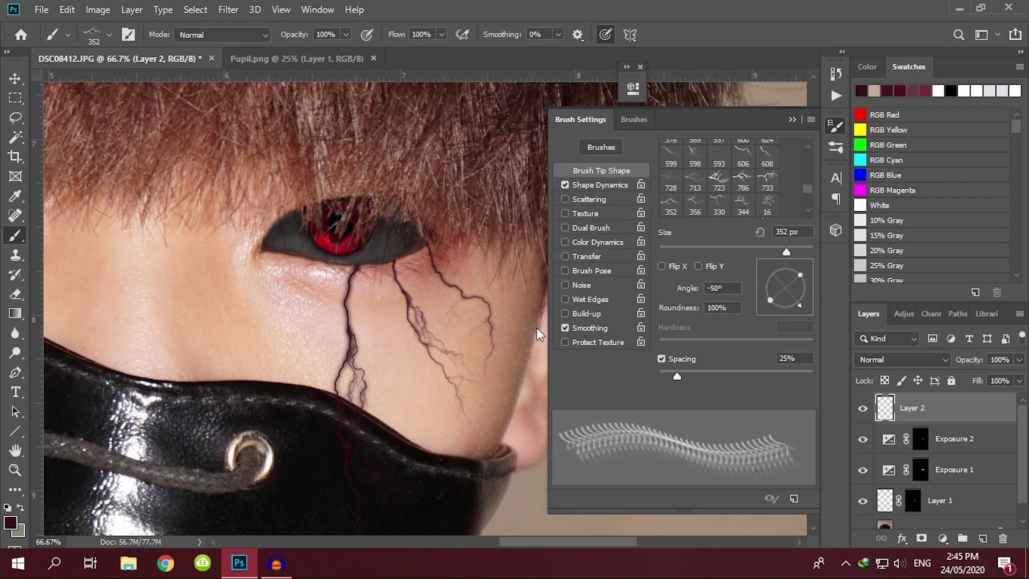
pyautogui.click(662, 266)
pyautogui.scroll(-5, 322, 375)
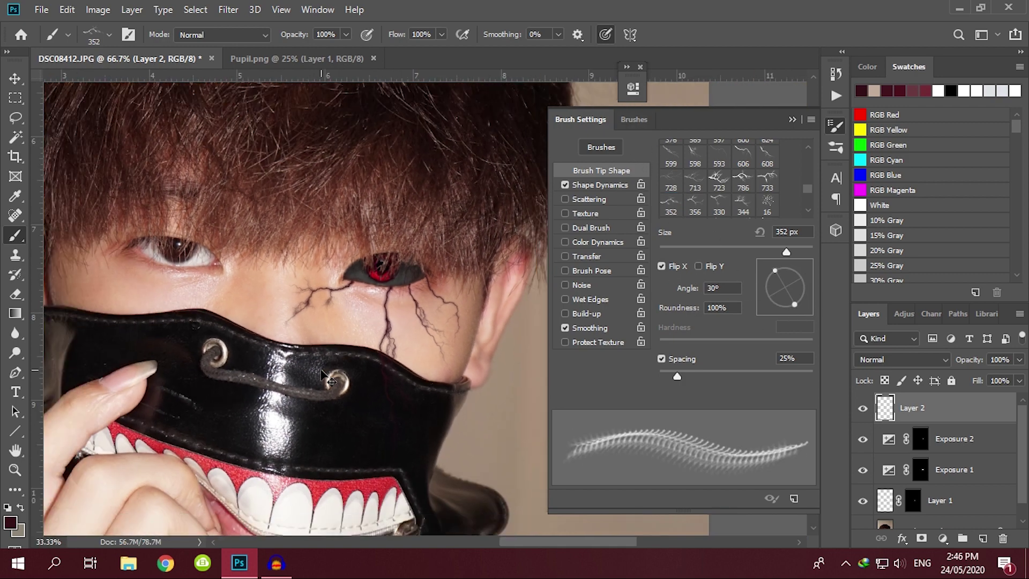
# Select the 330 px lightning brush tip for a vein at the eye's outer corner.
pyautogui.scroll(5, 323, 375)
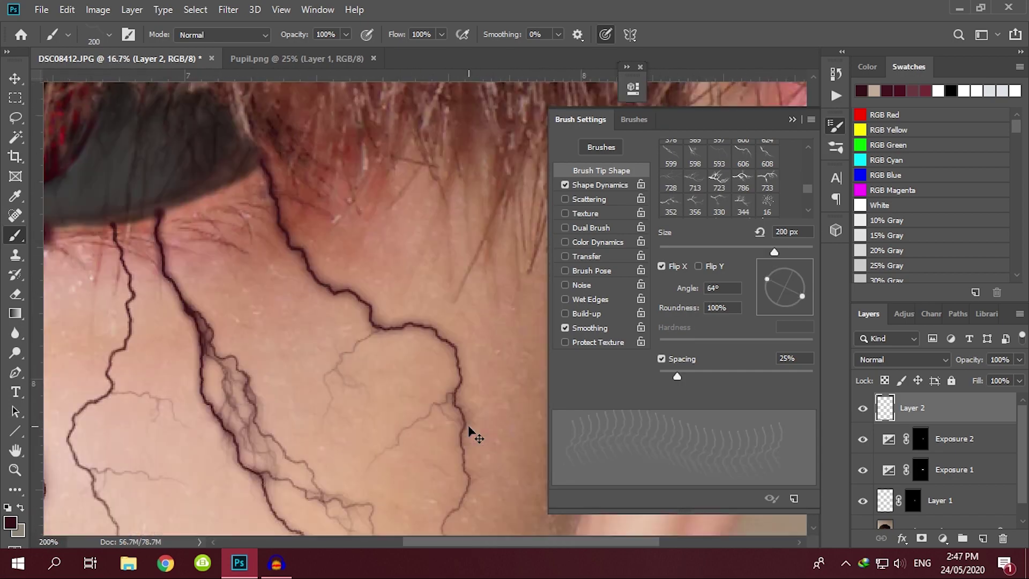
pyautogui.click(719, 206)
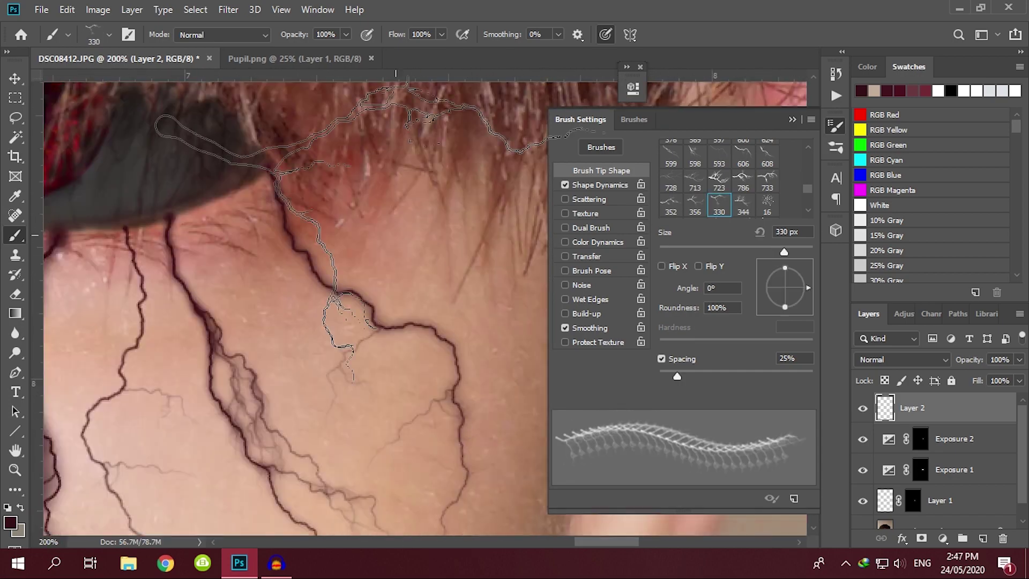
pyautogui.hotkey('ctrl', '-')
pyautogui.hotkey('ctrl', '-')
pyautogui.hotkey('ctrl', '-')
# Enlarge the eraser and remove the vein ends that overlap the mask's upper edge.
pyautogui.press('e')
pyautogui.scroll(-4, 372, 436)
pyautogui.scroll(5, 314, 430)
pyautogui.press(']')
pyautogui.press(']')
pyautogui.press(']')
pyautogui.press(']')
pyautogui.press(']')
pyautogui.press(']')
pyautogui.press(']')
pyautogui.moveTo(317, 460)
pyautogui.mouseDown()
pyautogui.moveTo(262, 304)
pyautogui.moveTo(309, 370)
pyautogui.mouseUp()
# Switch to the 608 lightning brush tip, set its size to 300 px and rotate it for more veins below the iris.
pyautogui.press('b')
pyautogui.click(767, 156)
pyautogui.scroll(1, 435, 347)
pyautogui.press('[')
pyautogui.press('[')
pyautogui.press('[')
pyautogui.press('[')
pyautogui.hotkey('ctrl', '-')
pyautogui.hotkey('ctrl', '-')
pyautogui.hotkey('ctrl', '-')
pyautogui.hotkey('ctrl', '-')
pyautogui.hotkey('ctrl', '+')
pyautogui.hotkey('ctrl', '+')
pyautogui.hotkey('ctrl', '+')
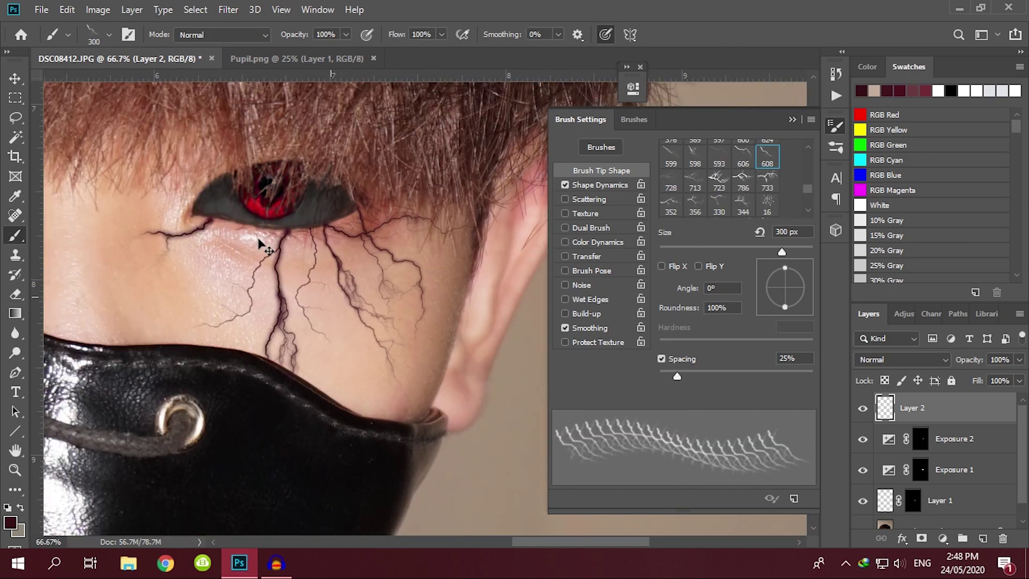
pyautogui.moveTo(805, 288); pyautogui.dragTo(801, 299)
pyautogui.hotkey('ctrl', '-')
pyautogui.hotkey('ctrl', '-')
pyautogui.hotkey('ctrl', '-')
pyautogui.hotkey('ctrl', '-')
pyautogui.hotkey('ctrl', '-')
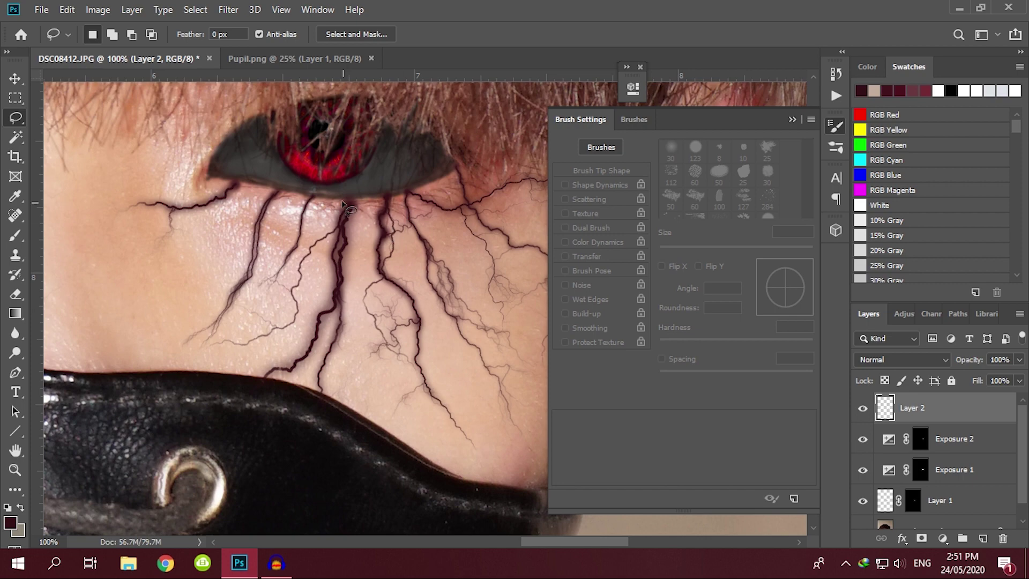
# Lasso the thick vein below the iris and shift it about 0.017 in toward the nose with Free Transform.
pyautogui.moveTo(327, 229); pyautogui.dragTo(338, 197)
pyautogui.hotkey('alt', 'v')
pyautogui.press('Escape')
pyautogui.press('v')
pyautogui.hotkey('ctrl', 't')
pyautogui.moveTo(353, 262); pyautogui.dragTo(345, 261)
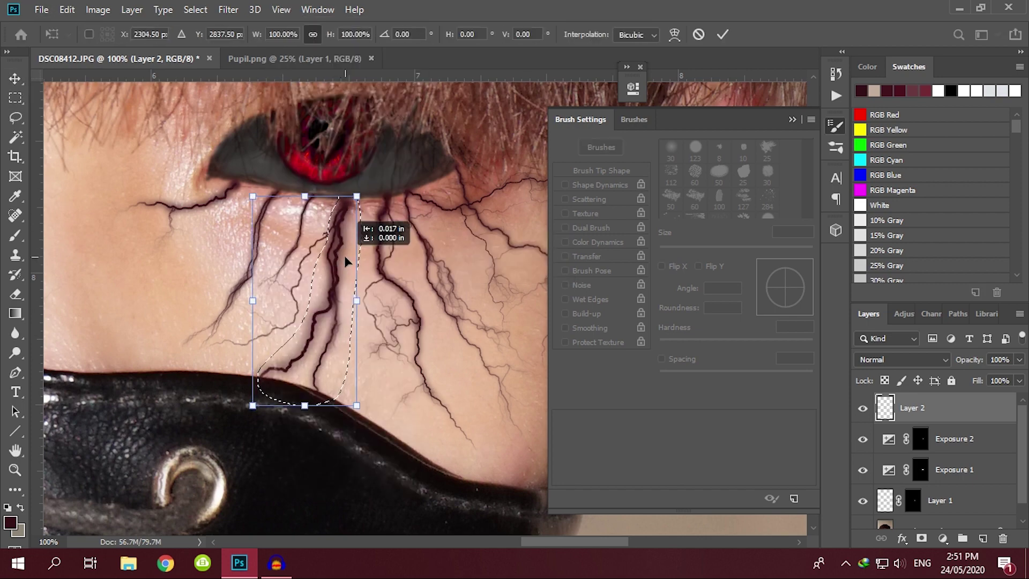
pyautogui.click(397, 251)
# Select the vein layer, Layer 2, apply a Free Transform to it and clear the selection.
pyautogui.press('m')
pyautogui.hotkey('ctrl', '-')
pyautogui.hotkey('ctrl', '-')
pyautogui.hotkey('ctrl', '-')
pyautogui.hotkey('ctrl', '-')
pyautogui.hotkey('ctrl', '-')
pyautogui.hotkey('ctrl', '+')
pyautogui.hotkey('ctrl', '+')
pyautogui.hotkey('ctrl', '+')
pyautogui.hotkey('ctrl', '+')
pyautogui.hotkey('ctrl', '+')
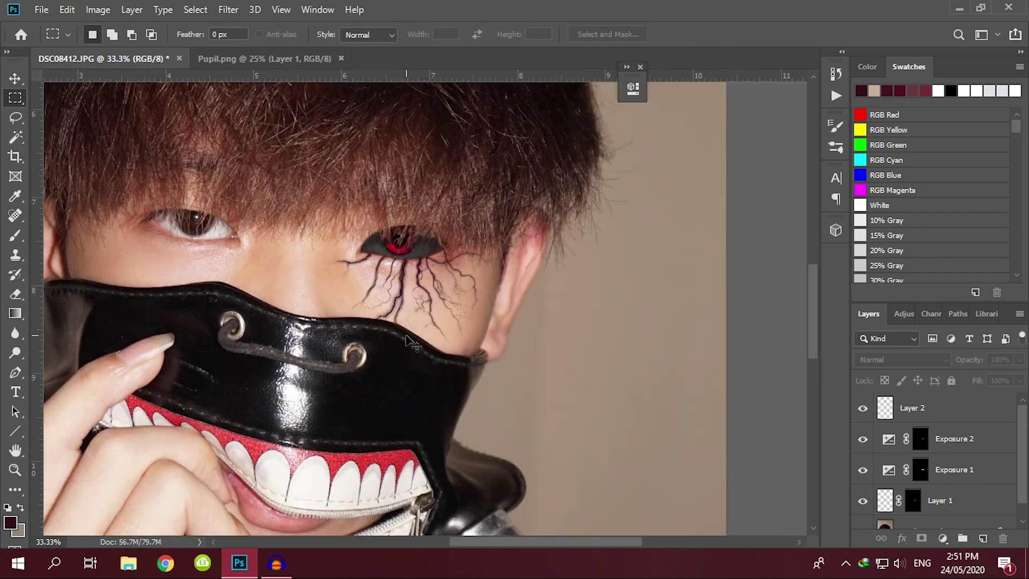
pyautogui.keyDown('ctrl'); pyautogui.click(400, 239); pyautogui.keyUp('ctrl')
pyautogui.hotkey('ctrl', 't')
pyautogui.press('Return')
pyautogui.hotkey('ctrl', 'd')
pyautogui.hotkey('ctrl', '-')
pyautogui.hotkey('ctrl', '-')
pyautogui.hotkey('ctrl', '-')
pyautogui.hotkey('ctrl', '-')
pyautogui.hotkey('ctrl', '-')
pyautogui.hotkey('ctrl', '+')
pyautogui.scroll(-2, 566, 259)
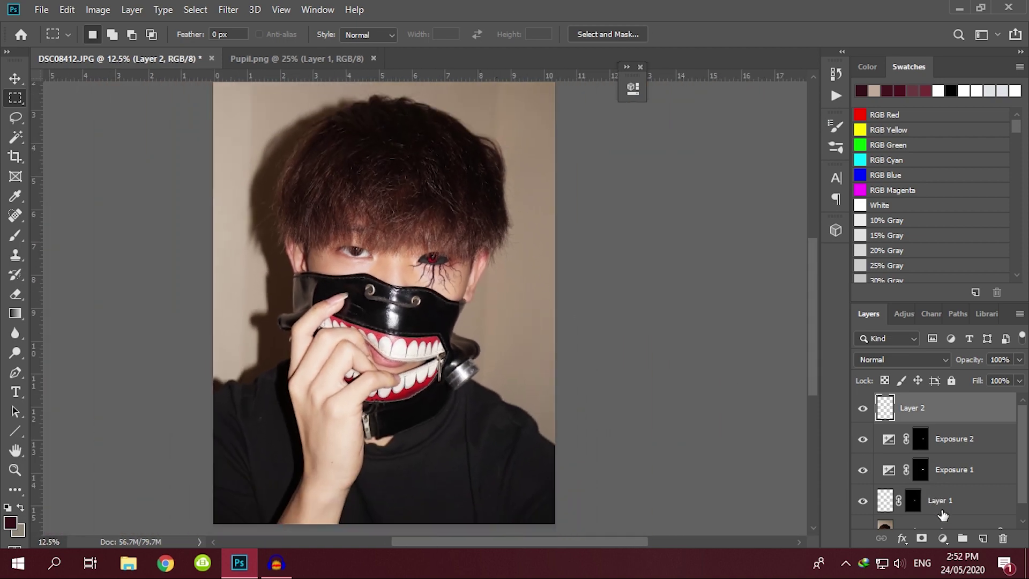
# Merge a copy of all visible layers onto a new layer and apply the Camera Raw preset [JTS] Minimal Look to it.
pyautogui.hotkey('ctrl', 'shift', 'alt', 'n')
pyautogui.hotkey('ctrl', 'shift', 'alt', 'e')
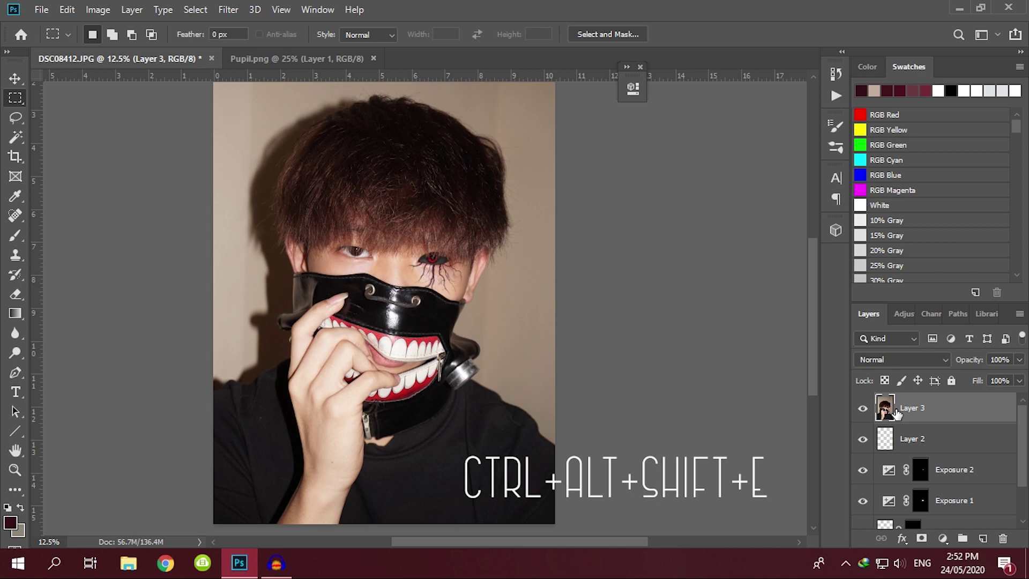
pyautogui.hotkey('ctrl', 'shift', 'a')
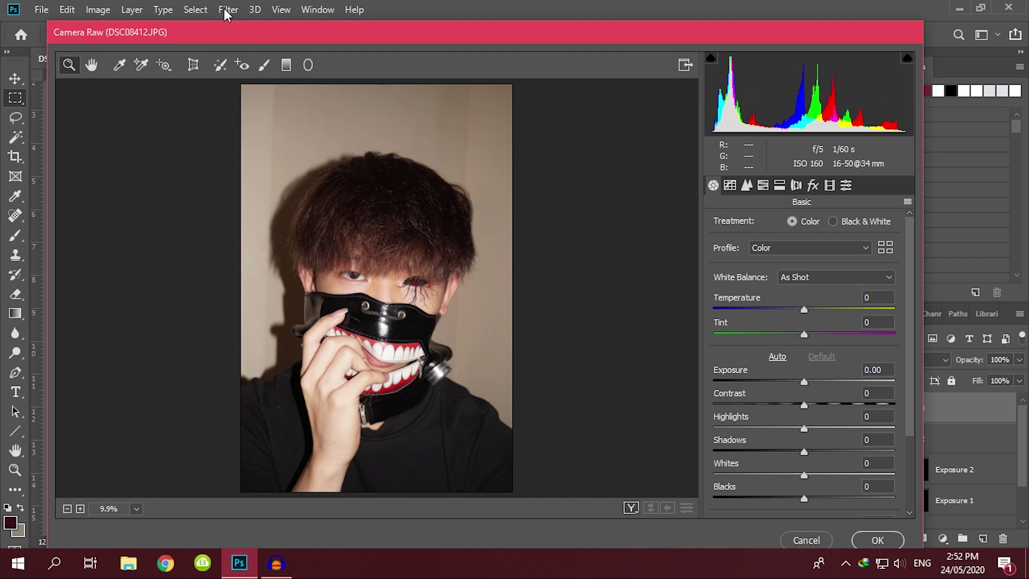
pyautogui.click(846, 185)
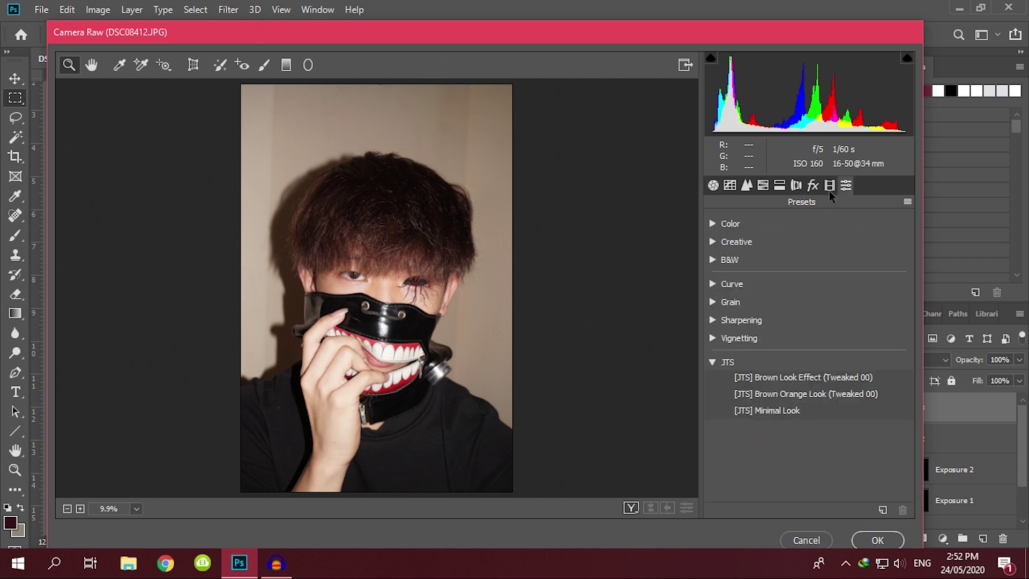
pyautogui.click(780, 411)
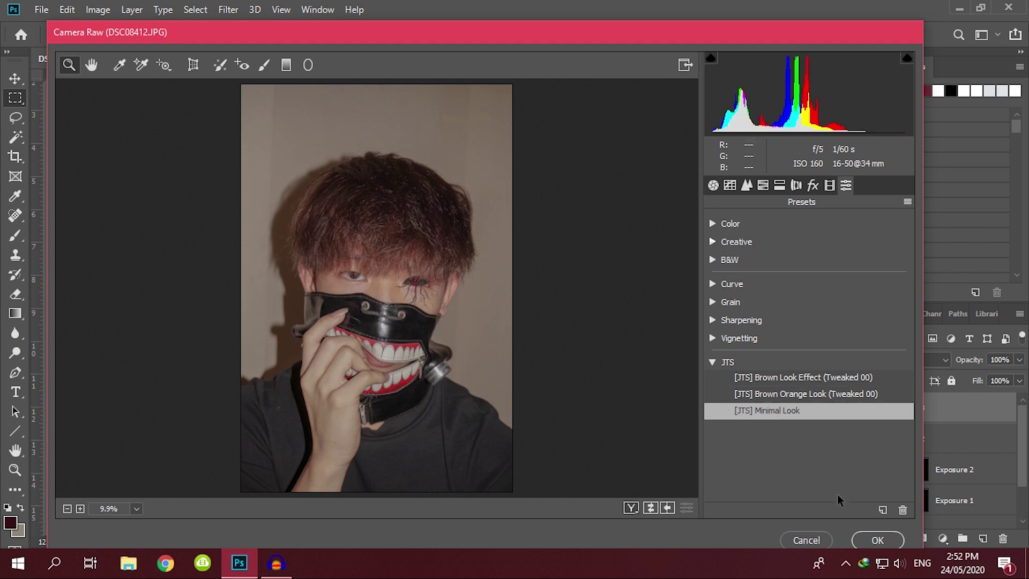
pyautogui.click(878, 540)
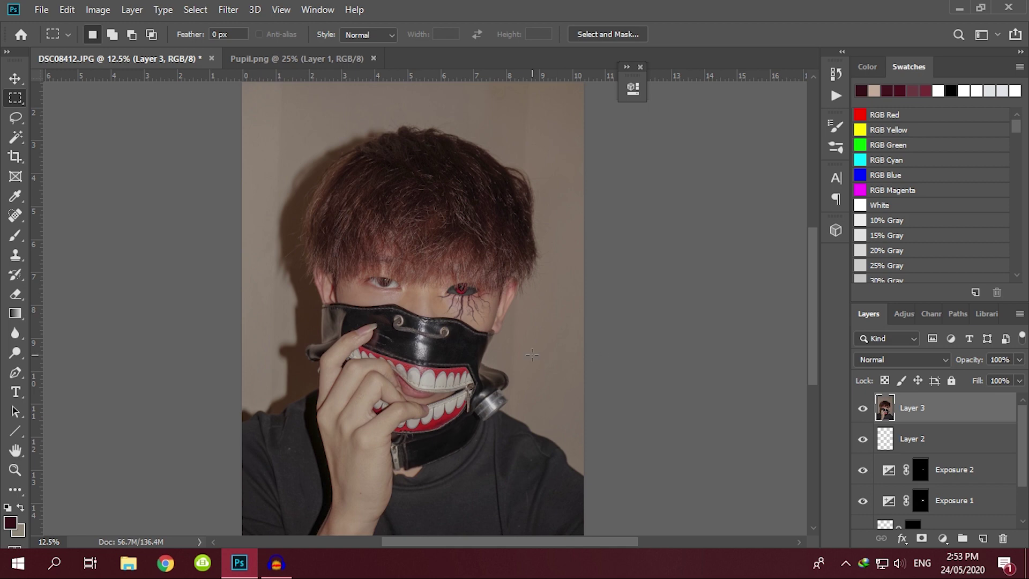
pyautogui.moveTo(513, 352); pyautogui.dragTo(477, 292)
pyautogui.hotkey('ctrl', '-')
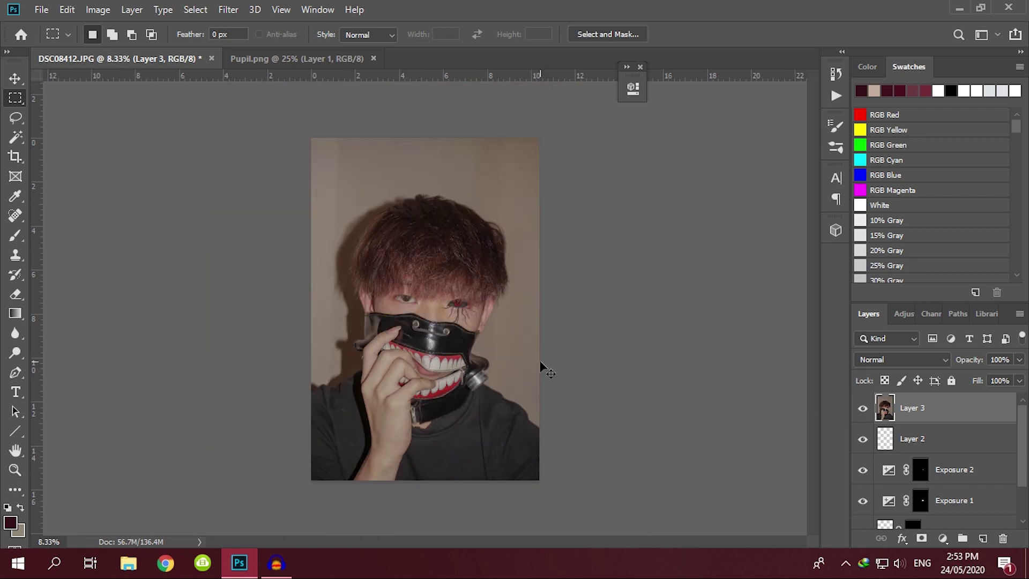
pyautogui.scroll(4, 539, 360)
pyautogui.moveTo(540, 360); pyautogui.dragTo(463, 378)
pyautogui.scroll(-2, 463, 379)
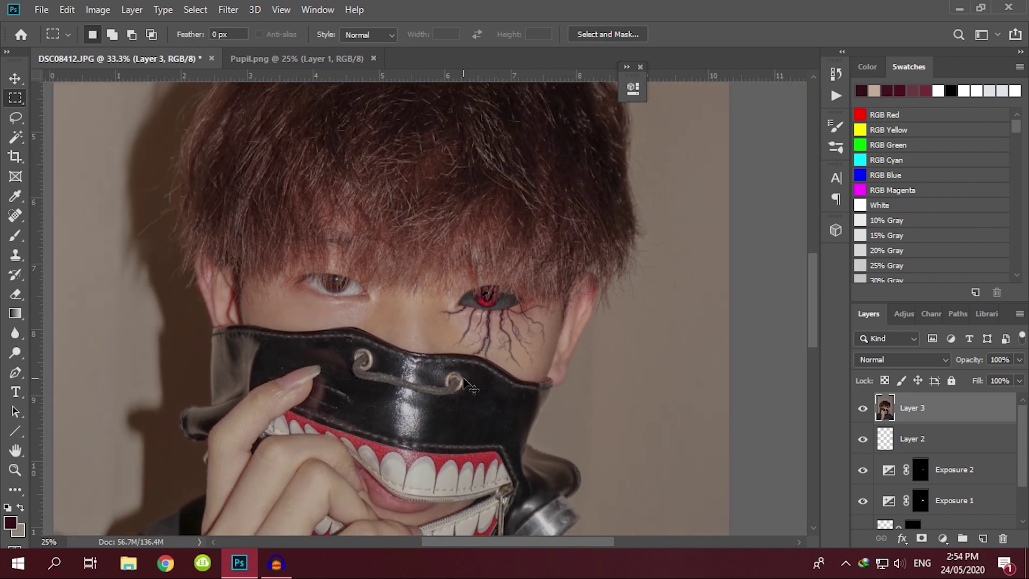